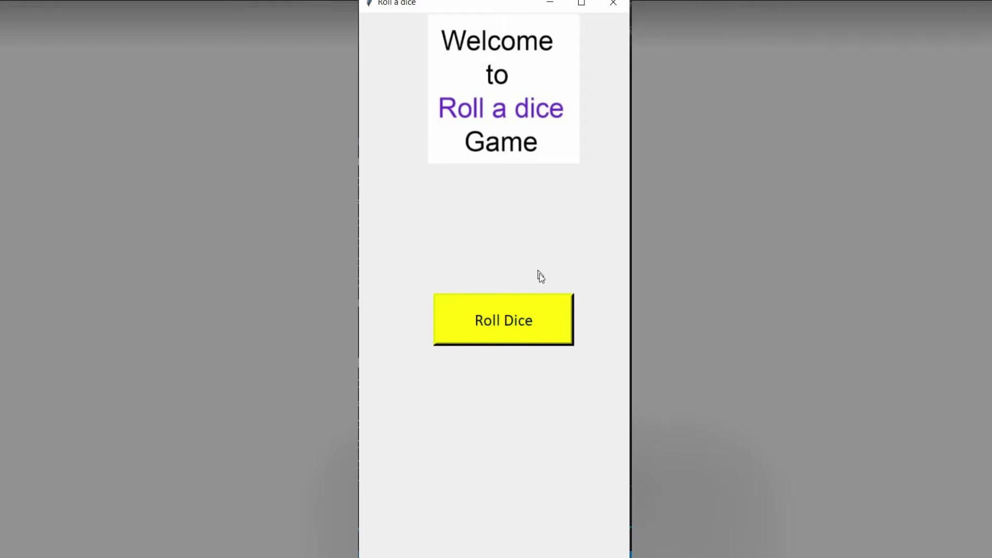
- Roll the die nine times, finishing on a five-pip face that reads 'You got 5'
{"action": "left_click", "coordinate": [555, 323]}
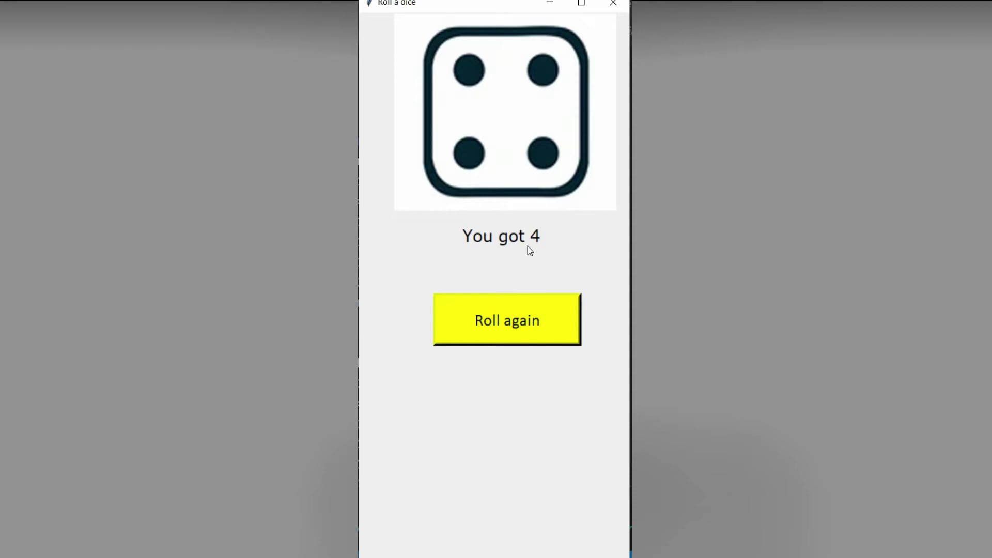
{"action": "left_click", "coordinate": [520, 326]}
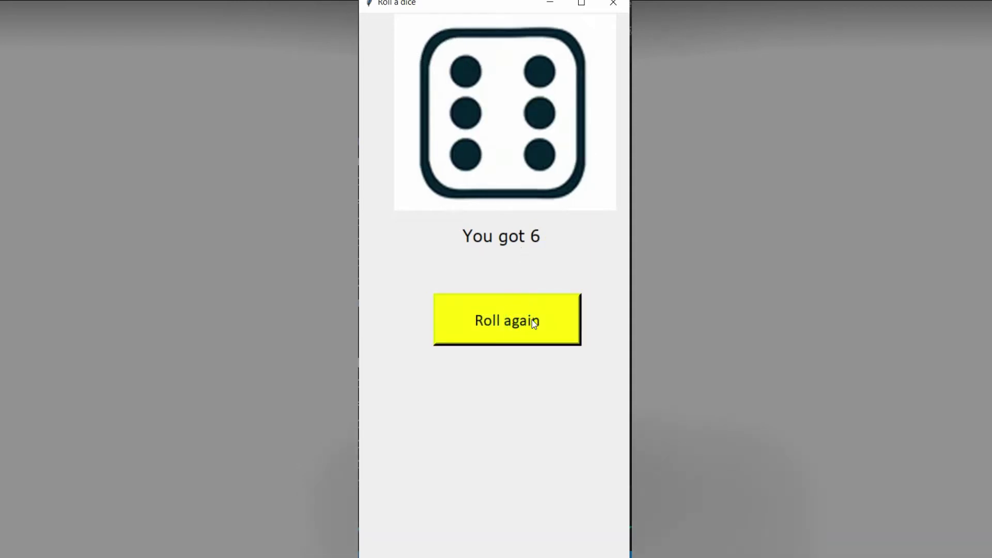
{"action": "left_click", "coordinate": [532, 319]}
{"action": "left_click", "coordinate": [532, 319]}
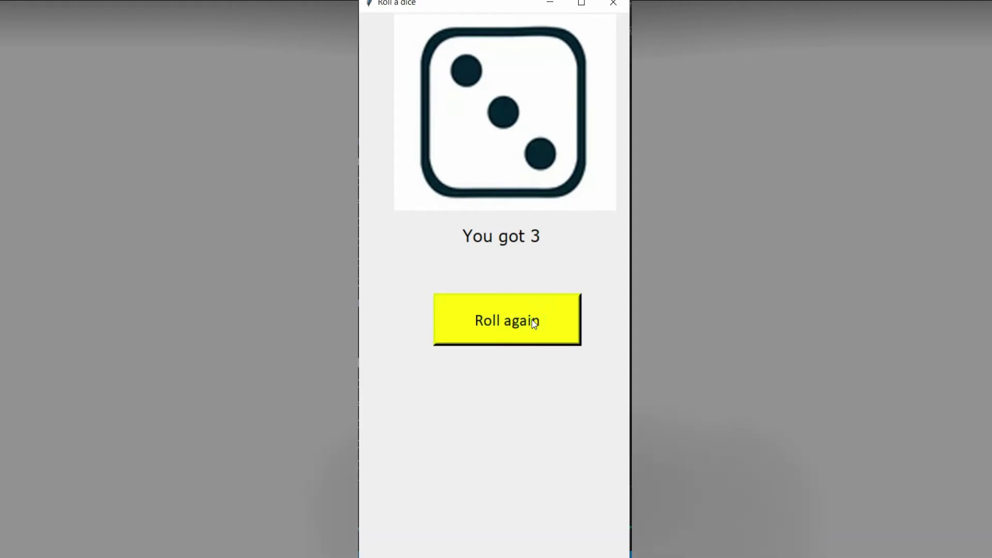
{"action": "left_click", "coordinate": [532, 320]}
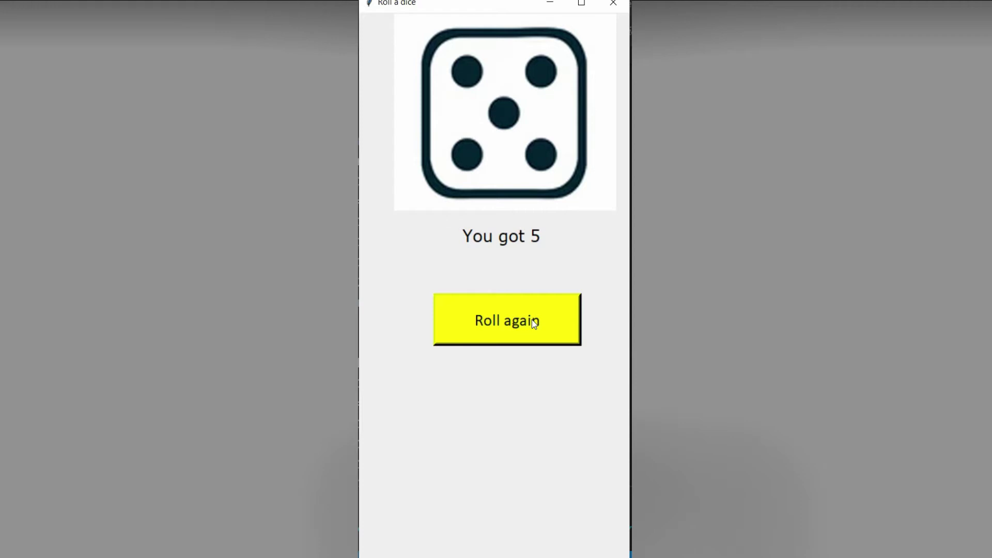
{"action": "left_click", "coordinate": [532, 319]}
{"action": "left_click", "coordinate": [532, 319]}
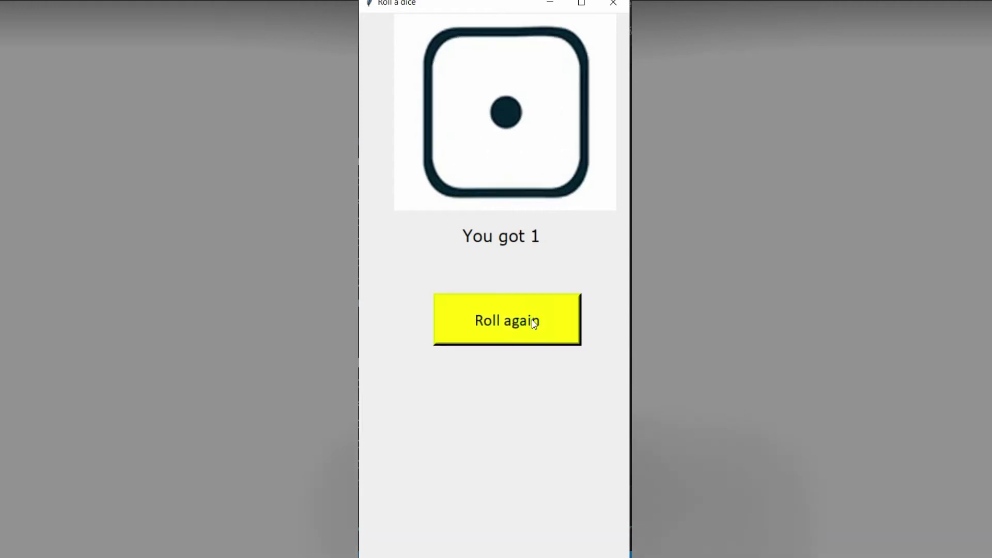
{"action": "left_click", "coordinate": [532, 320]}
{"action": "left_click", "coordinate": [531, 319]}
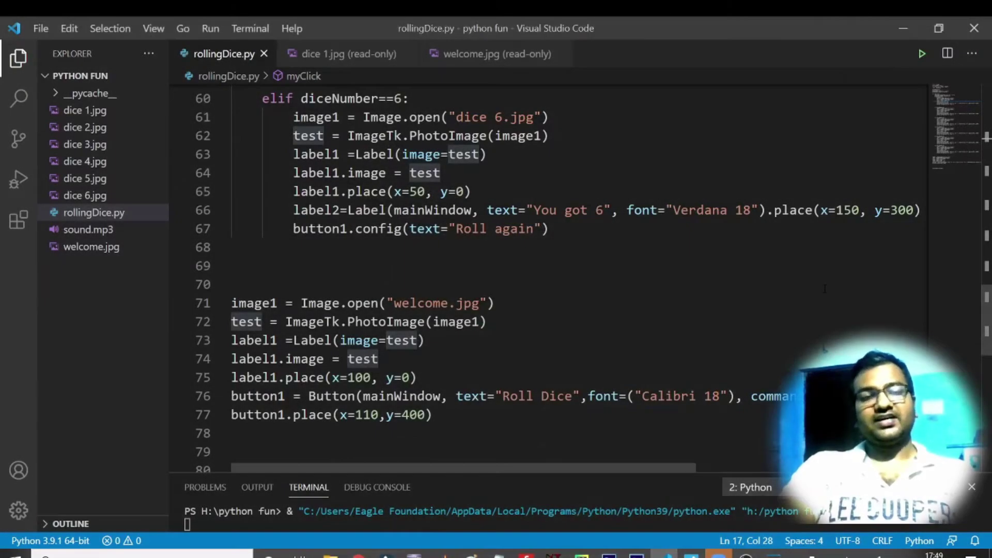
{"action": "scroll", "coordinate": [543, 279], "scroll_direction": "up", "scroll_amount": 2}
{"action": "scroll", "coordinate": [542, 279], "scroll_direction": "up", "scroll_amount": 3}
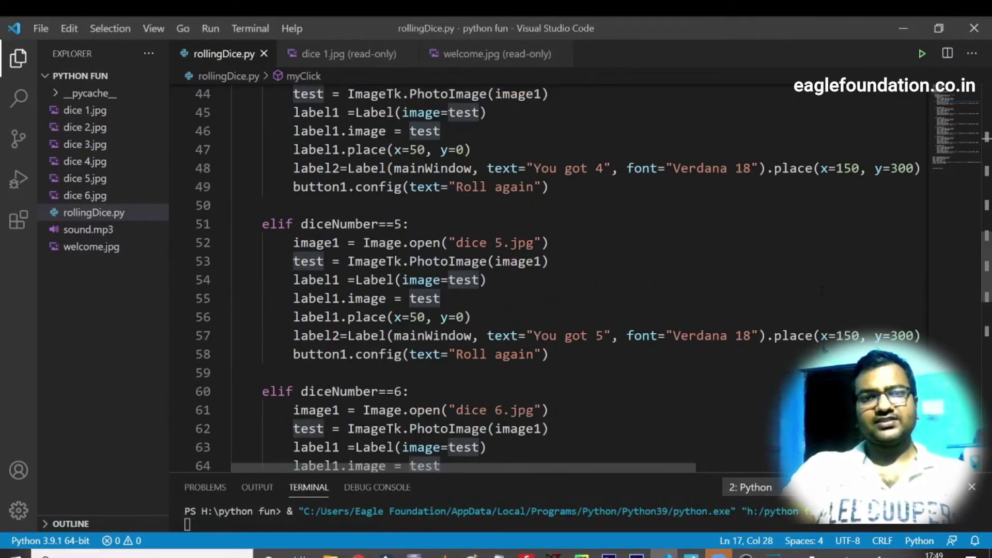
{"action": "scroll", "coordinate": [543, 279], "scroll_direction": "up", "scroll_amount": 5}
{"action": "scroll", "coordinate": [543, 279], "scroll_direction": "up", "scroll_amount": 5}
{"action": "scroll", "coordinate": [542, 279], "scroll_direction": "up", "scroll_amount": 3}
{"action": "scroll", "coordinate": [542, 280], "scroll_direction": "up", "scroll_amount": 1}
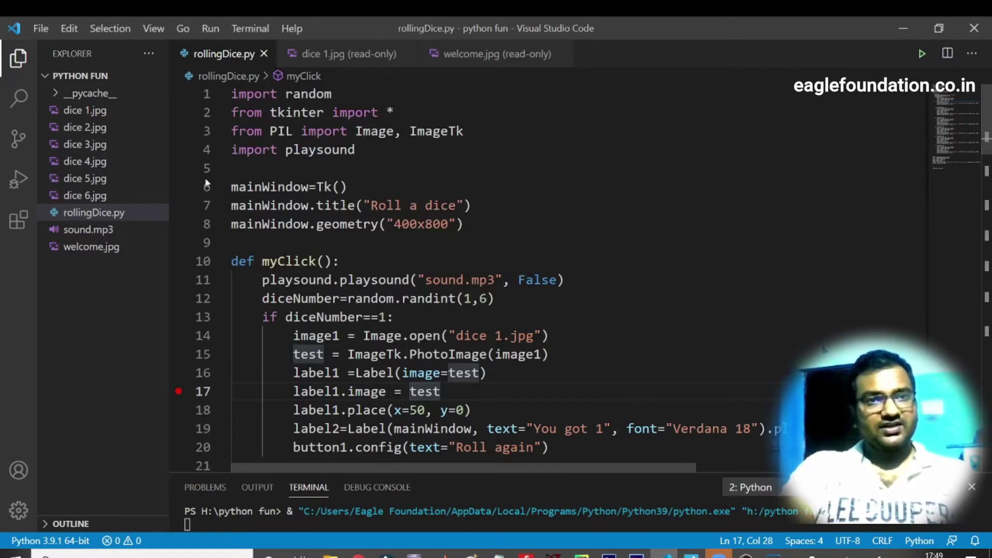
- Preview dice 1.jpg through dice 6.jpg and welcome.jpg, then return to rollingDice.py
{"action": "key", "text": "ctrl+shift+e"}
{"action": "left_click", "coordinate": [87, 111]}
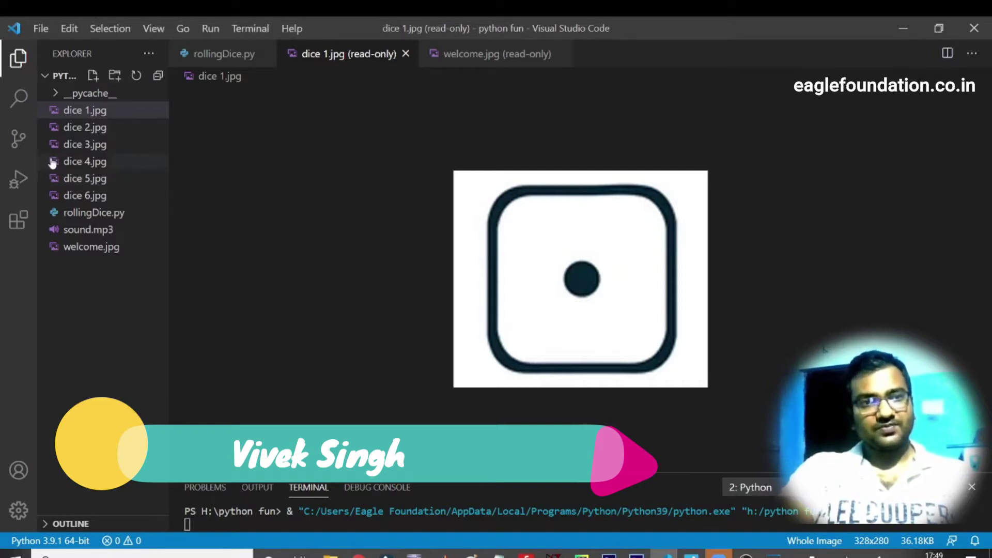
{"action": "left_click", "coordinate": [80, 131]}
{"action": "left_click", "coordinate": [79, 147]}
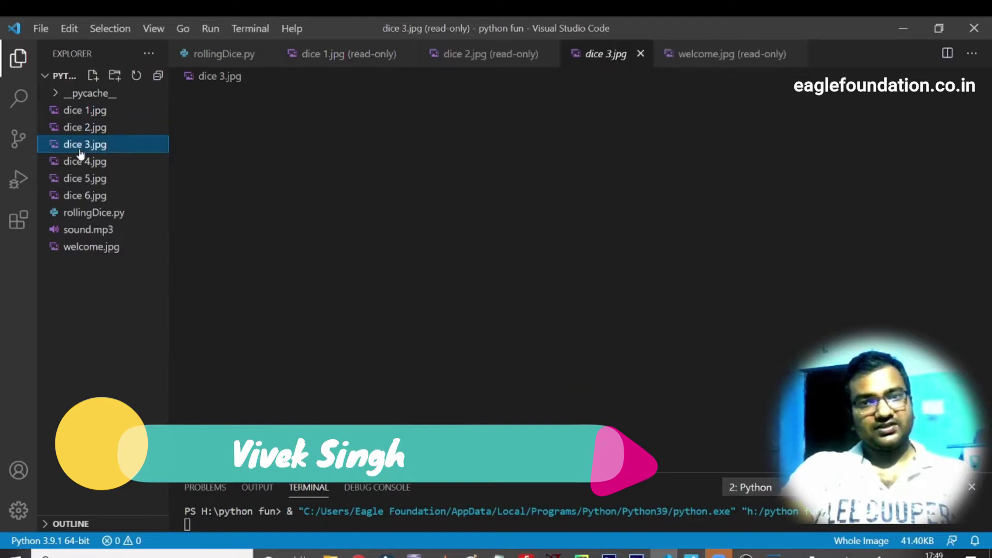
{"action": "left_click", "coordinate": [77, 164]}
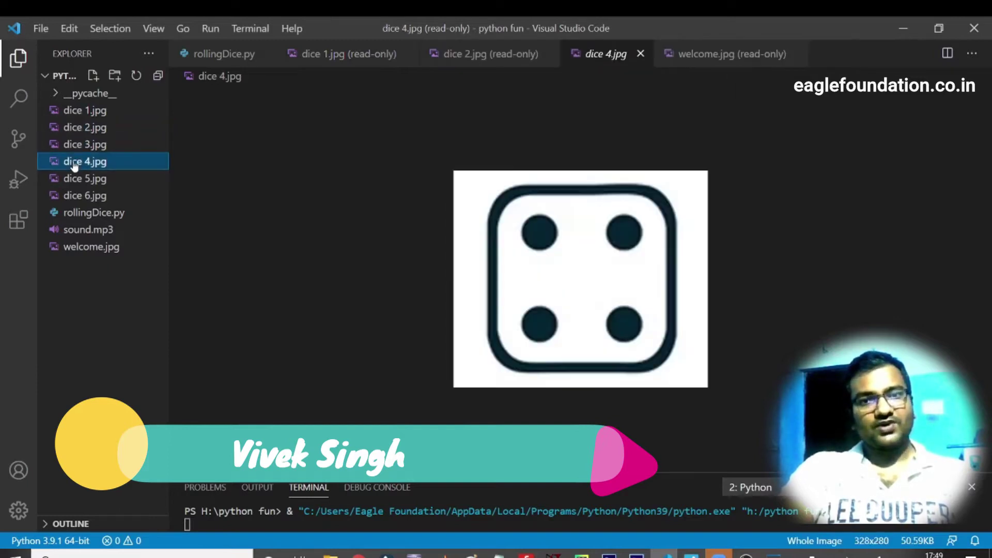
{"action": "left_click", "coordinate": [78, 180]}
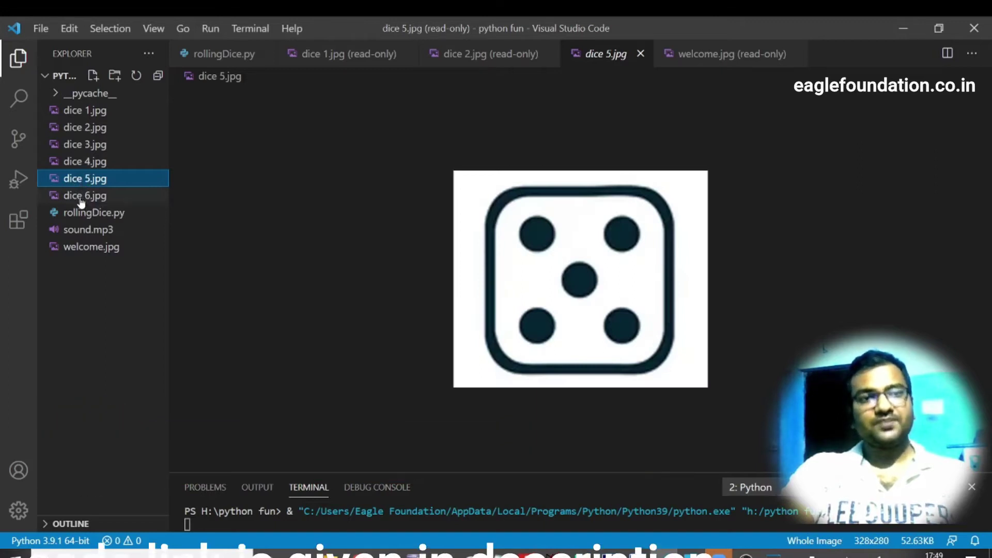
{"action": "left_click", "coordinate": [81, 197]}
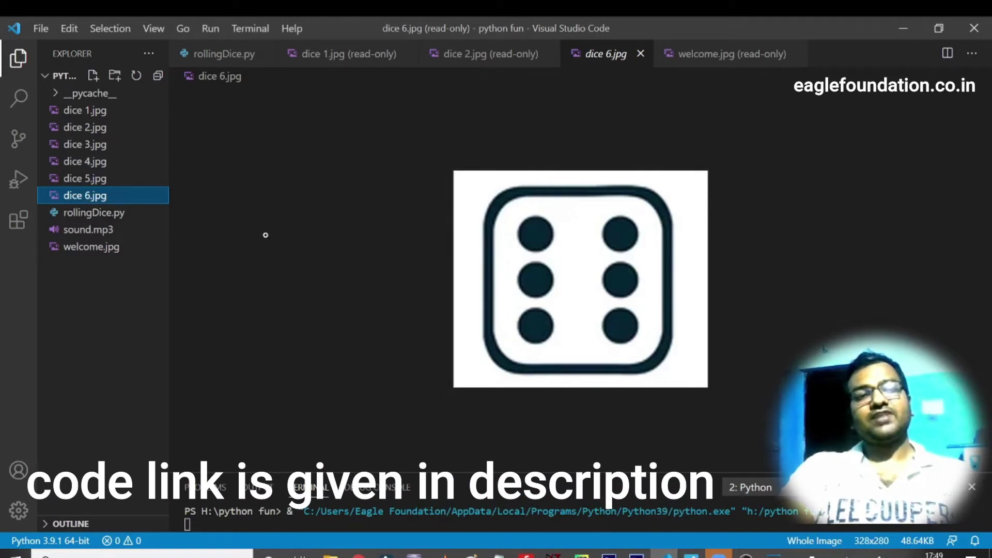
{"action": "left_click", "coordinate": [108, 248]}
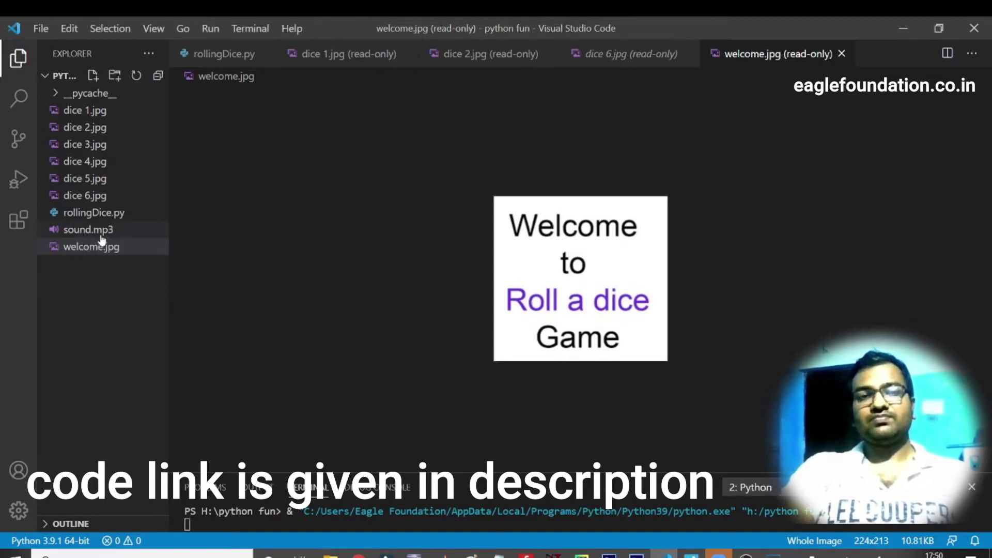
{"action": "left_click", "coordinate": [97, 213]}
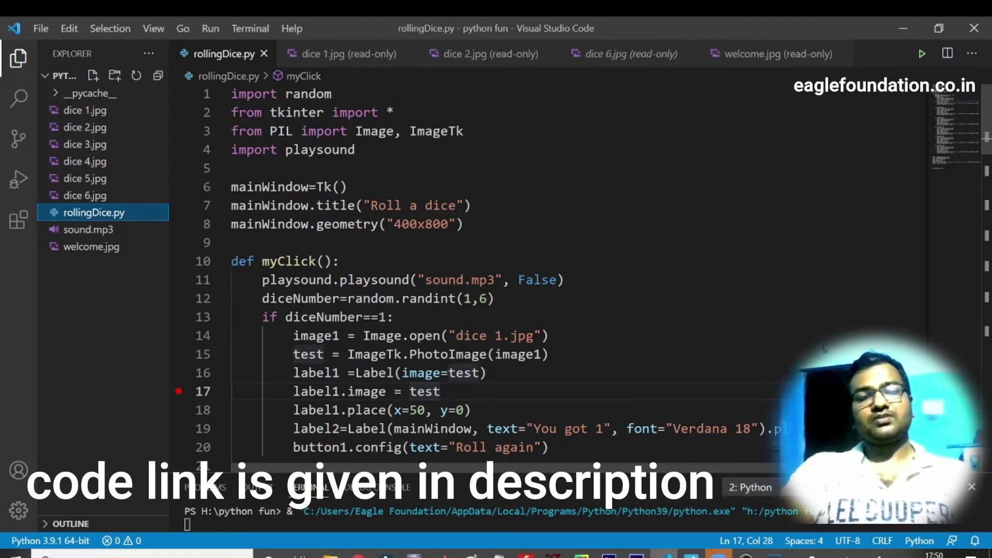
{"action": "left_click", "coordinate": [378, 93]}
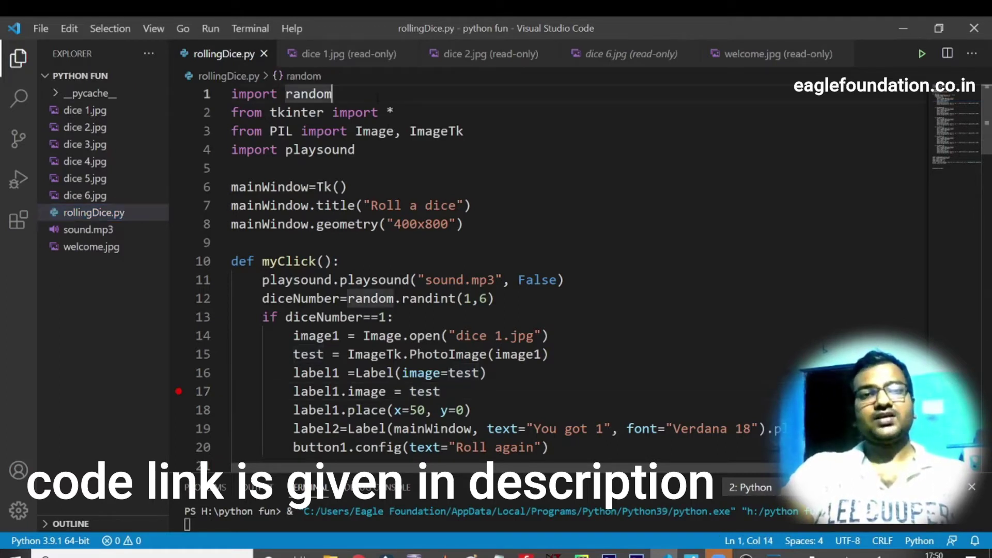
{"action": "triple_click", "coordinate": [377, 94]}
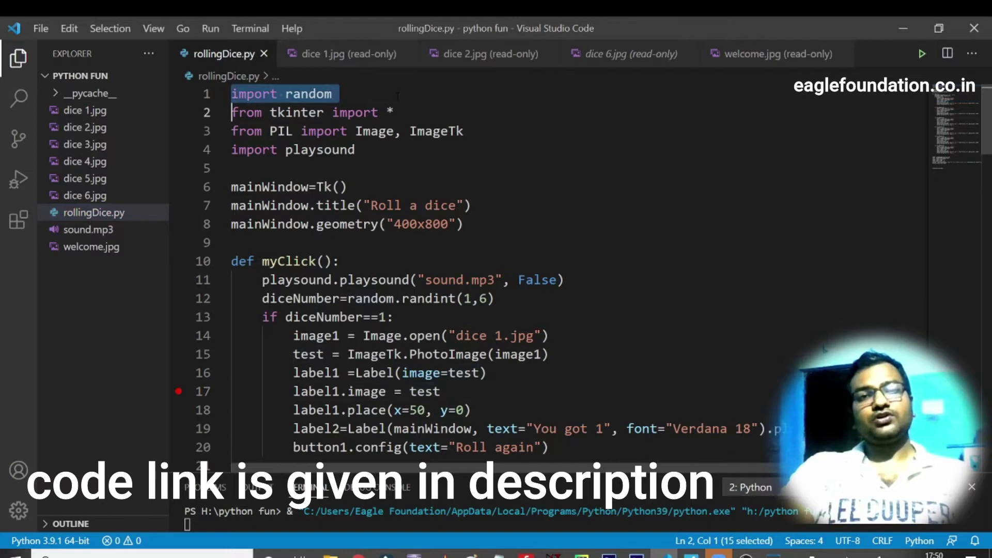
{"action": "left_click", "coordinate": [396, 94]}
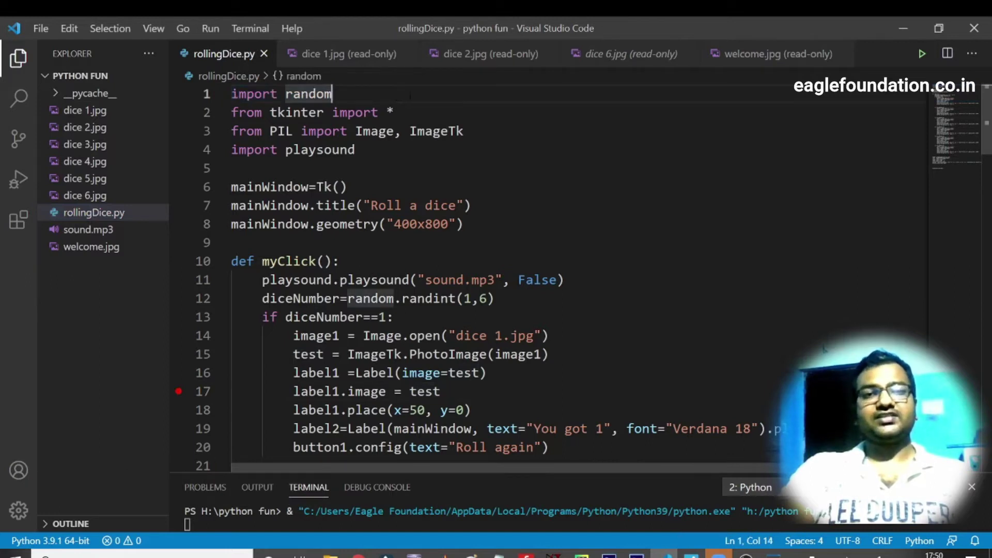
{"action": "left_click", "coordinate": [418, 112]}
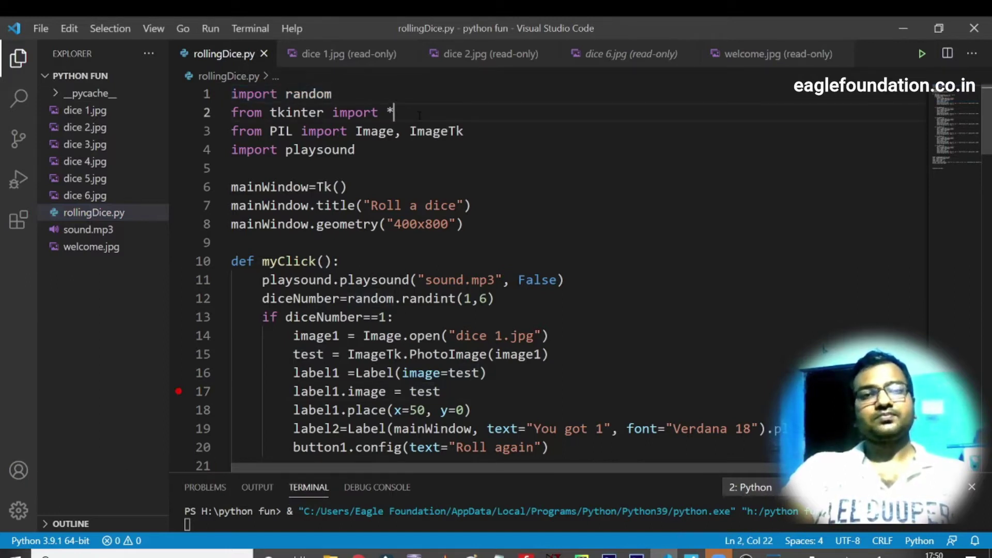
{"action": "triple_click", "coordinate": [417, 112]}
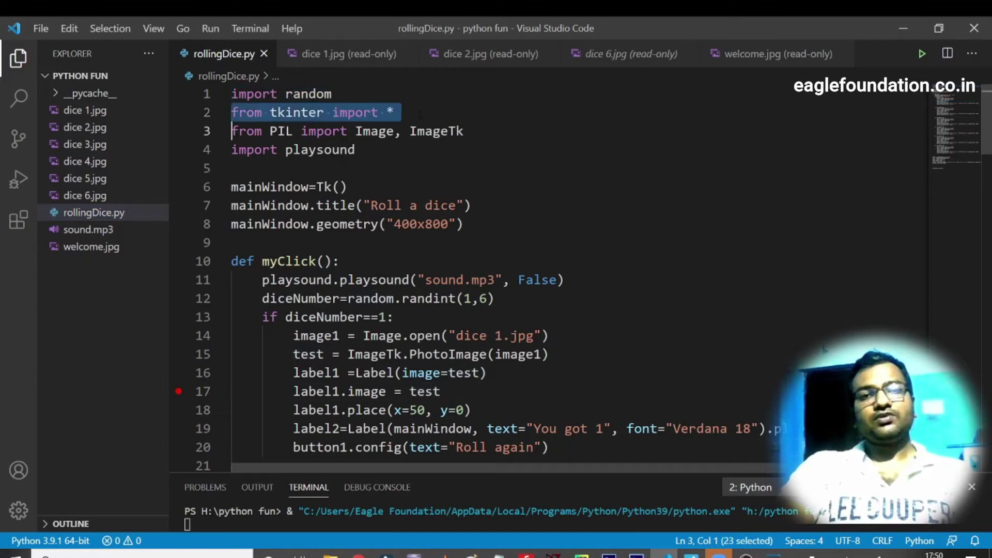
{"action": "triple_click", "coordinate": [488, 133]}
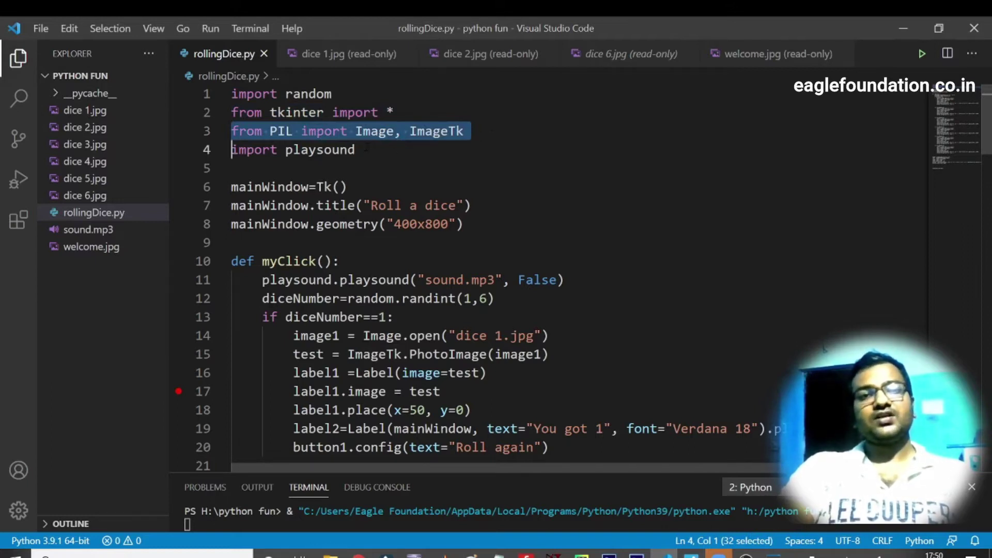
{"action": "double_click", "coordinate": [393, 150]}
{"action": "double_click", "coordinate": [370, 147]}
{"action": "left_click", "coordinate": [372, 150]}
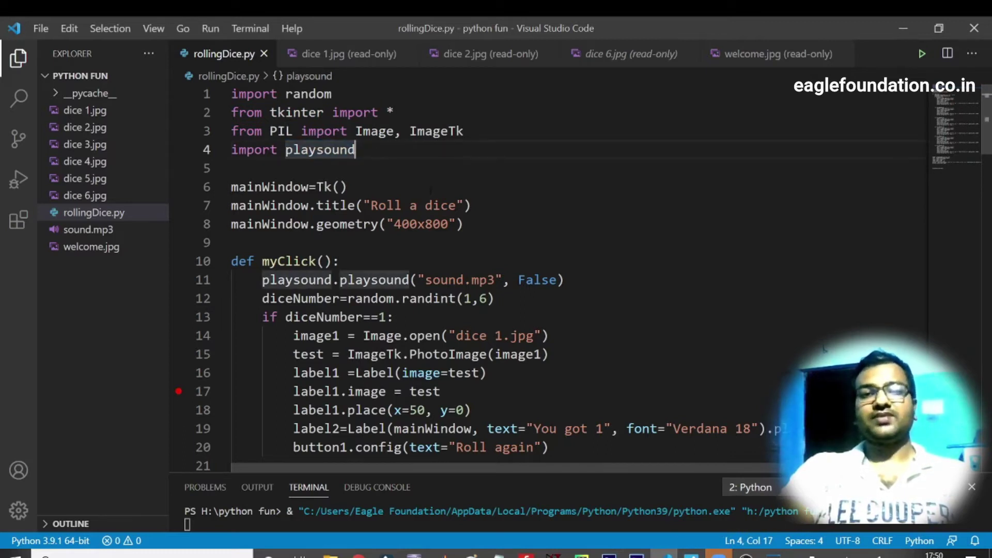
{"action": "scroll", "coordinate": [543, 271], "scroll_direction": "down", "scroll_amount": 1}
{"action": "left_click", "coordinate": [382, 140]}
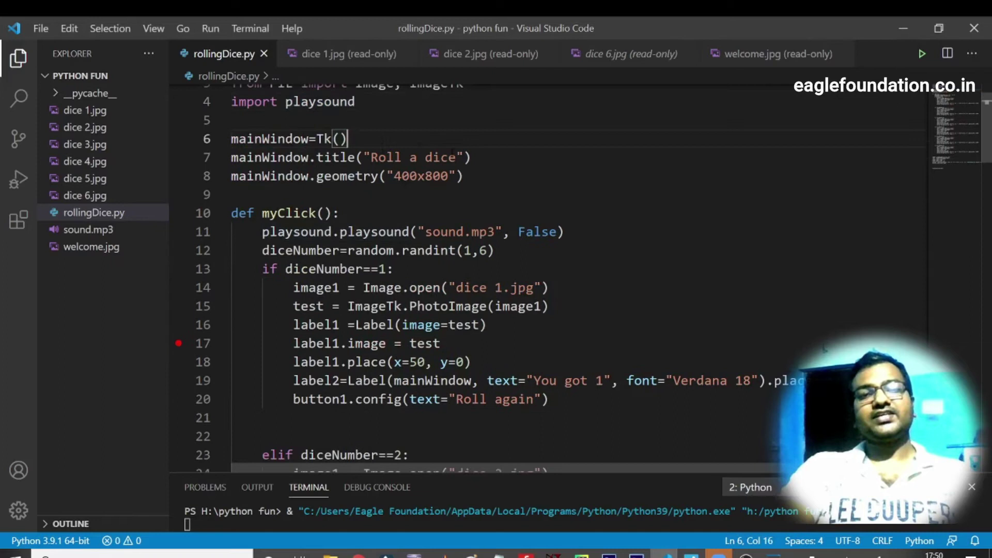
{"action": "key", "text": "Down"}
{"action": "key", "text": "End"}
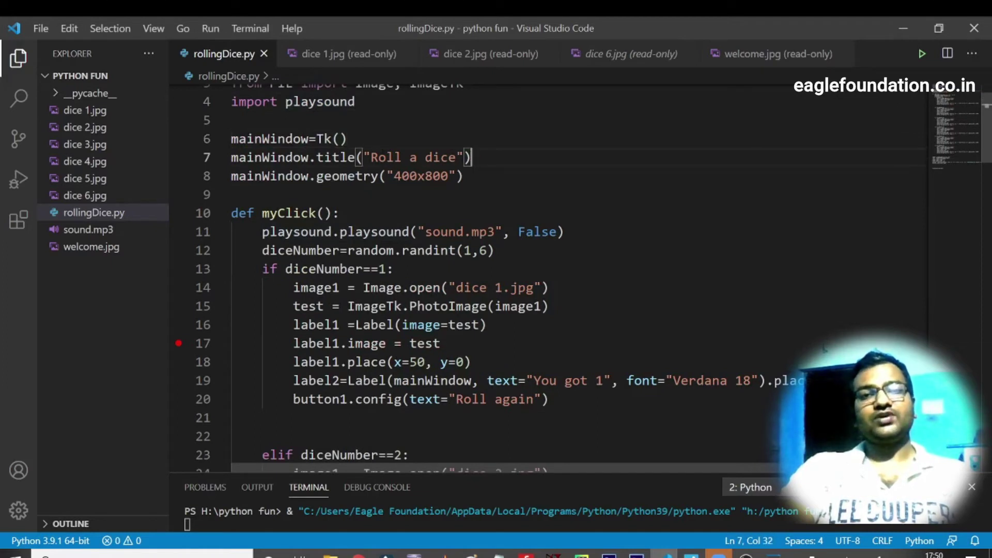
{"action": "key", "text": "Down"}
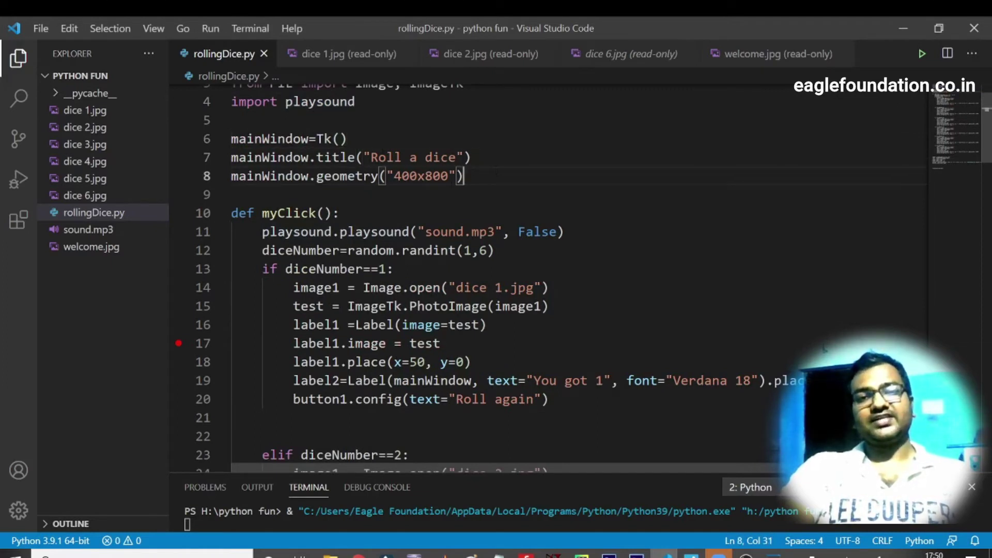
{"action": "scroll", "coordinate": [542, 271], "scroll_direction": "down", "scroll_amount": 1}
{"action": "scroll", "coordinate": [542, 271], "scroll_direction": "down", "scroll_amount": 4}
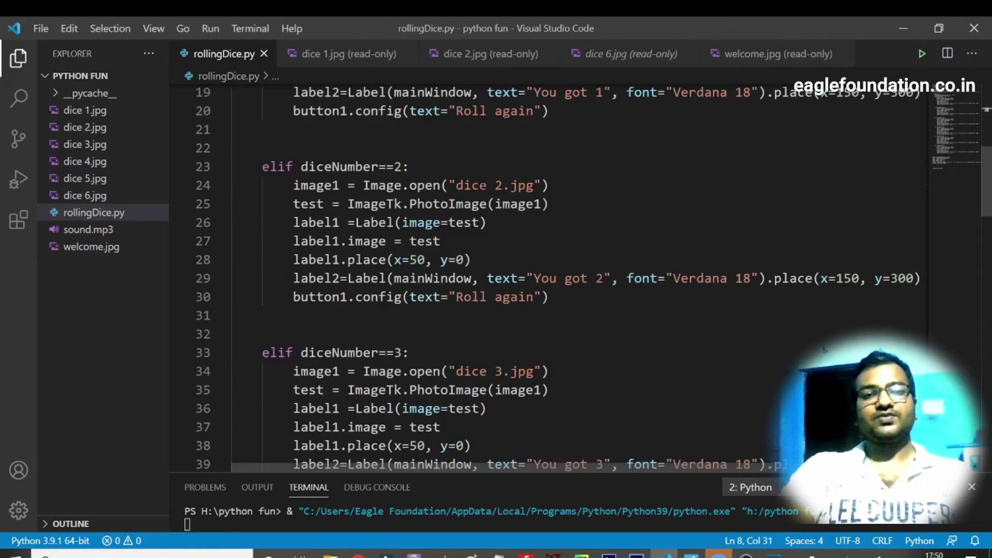
{"action": "scroll", "coordinate": [542, 271], "scroll_direction": "down", "scroll_amount": 5}
{"action": "scroll", "coordinate": [543, 271], "scroll_direction": "down", "scroll_amount": 10}
{"action": "scroll", "coordinate": [542, 272], "scroll_direction": "down", "scroll_amount": 2}
{"action": "scroll", "coordinate": [542, 272], "scroll_direction": "up", "scroll_amount": 2}
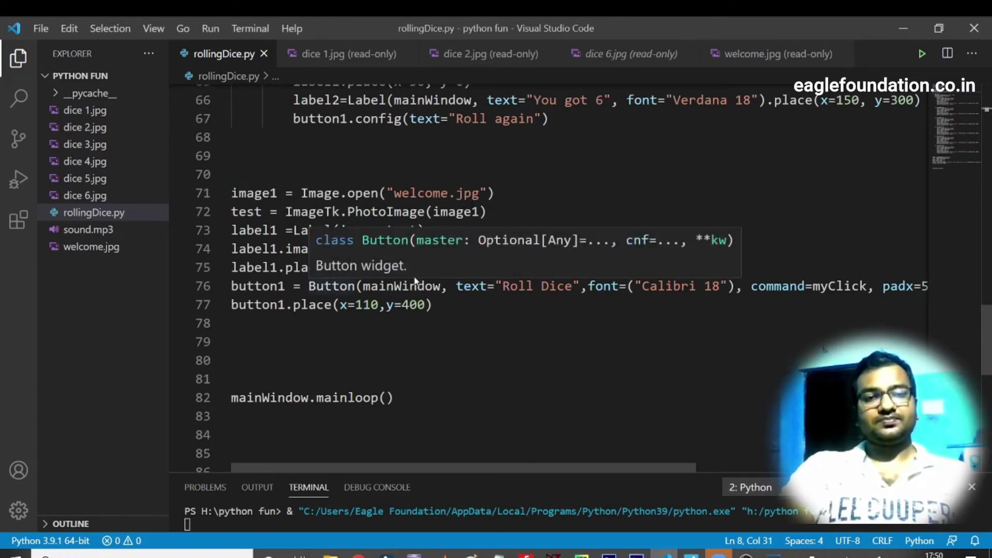
{"action": "scroll", "coordinate": [334, 286], "scroll_direction": "down", "scroll_amount": 1}
{"action": "left_click", "coordinate": [310, 293]}
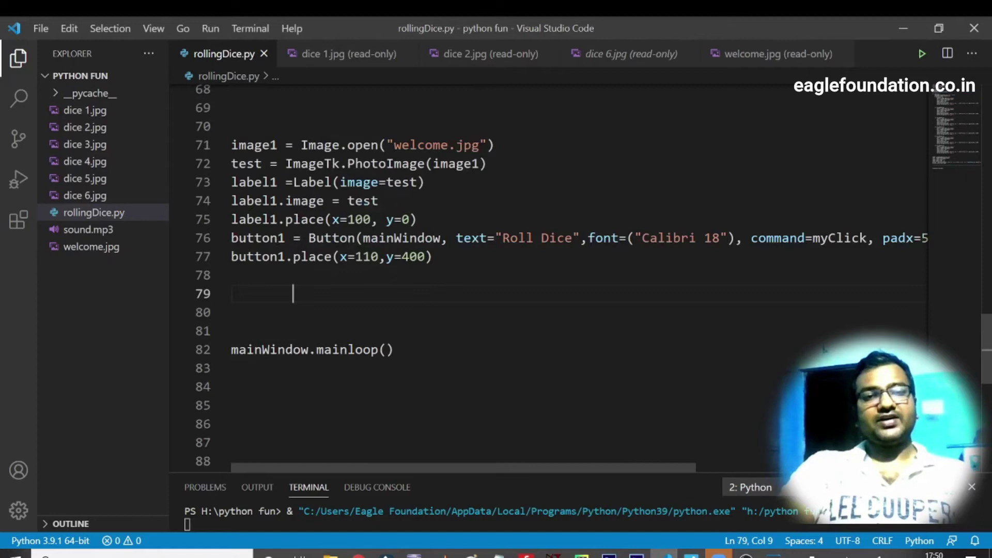
{"action": "left_click", "coordinate": [286, 238]}
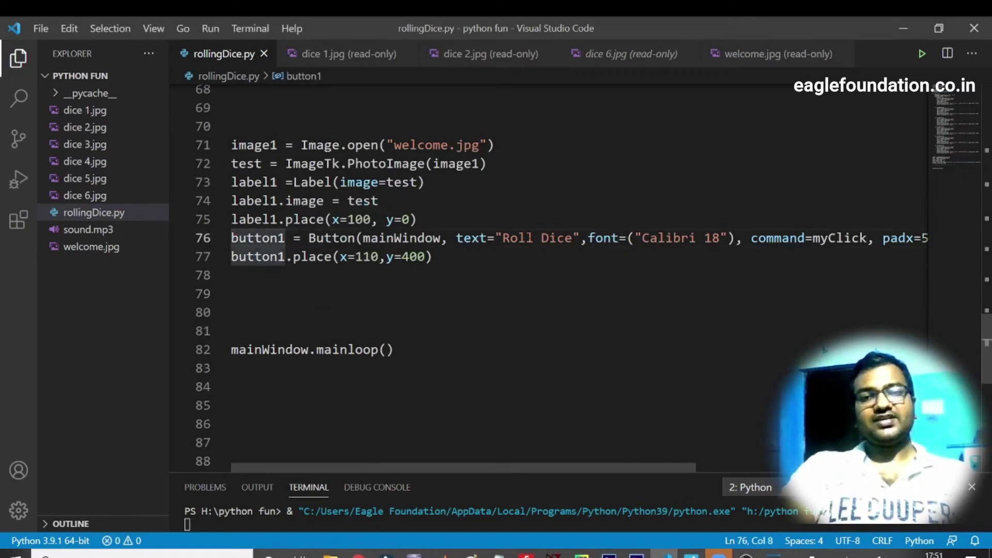
{"action": "left_click_drag", "start_coordinate": [503, 238], "coordinate": [574, 238]}
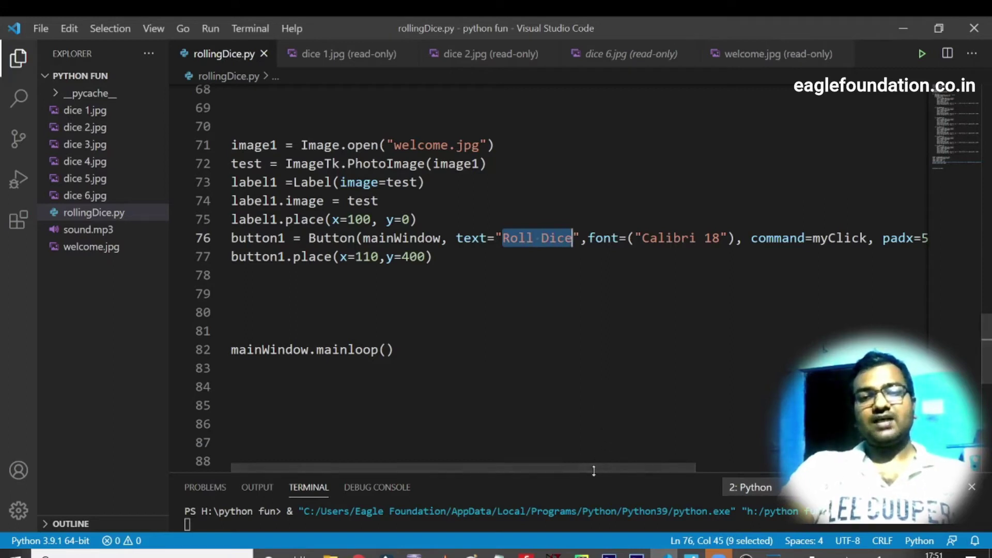
{"action": "left_click_drag", "start_coordinate": [594, 467], "coordinate": [637, 467]}
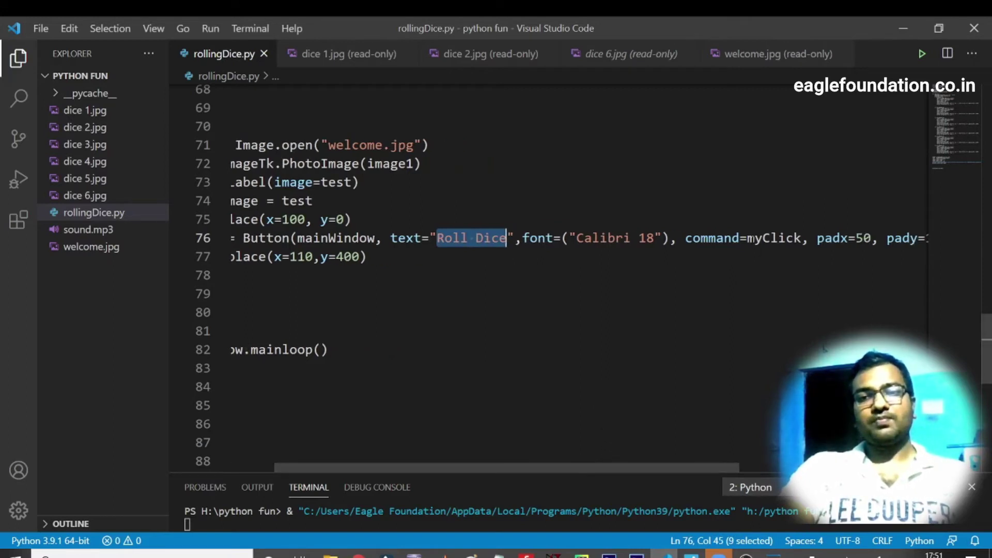
{"action": "left_click_drag", "start_coordinate": [746, 238], "coordinate": [799, 239]}
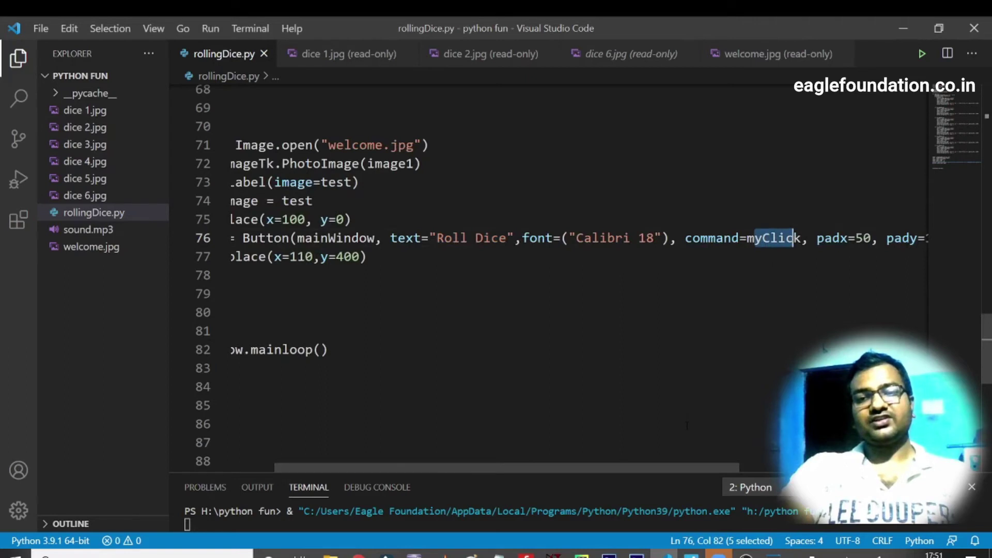
{"action": "scroll", "coordinate": [676, 393], "scroll_direction": "up", "scroll_amount": 7}
{"action": "scroll", "coordinate": [671, 386], "scroll_direction": "up", "scroll_amount": 3}
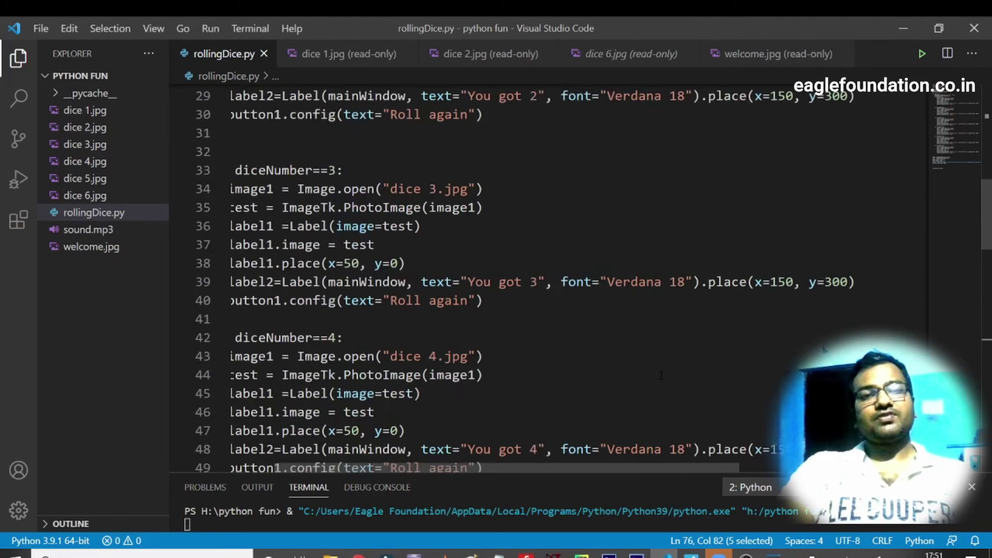
{"action": "scroll", "coordinate": [661, 374], "scroll_direction": "up", "scroll_amount": 9}
{"action": "scroll", "coordinate": [661, 374], "scroll_direction": "up", "scroll_amount": 4}
{"action": "scroll", "coordinate": [661, 374], "scroll_direction": "down", "scroll_amount": 4}
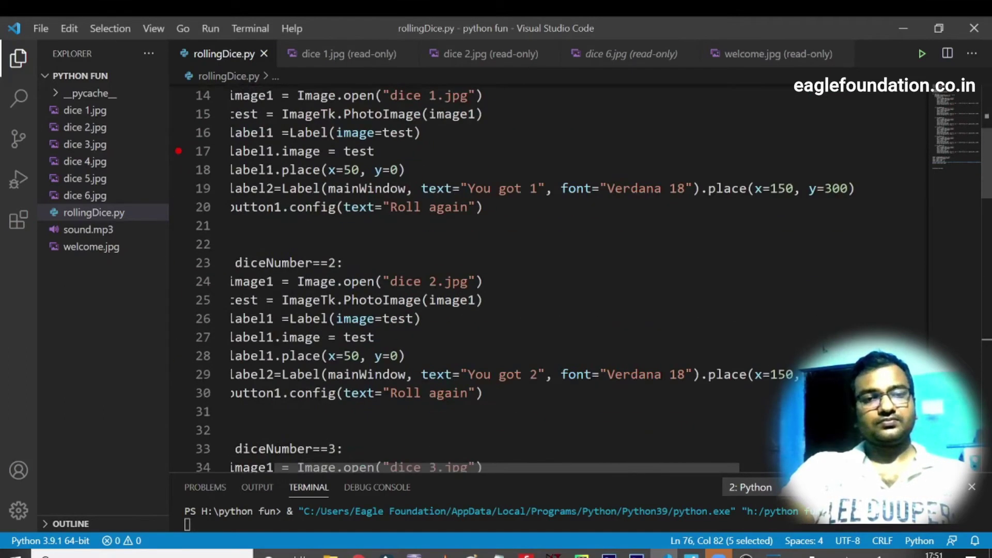
{"action": "left_click_drag", "start_coordinate": [526, 466], "coordinate": [482, 466]}
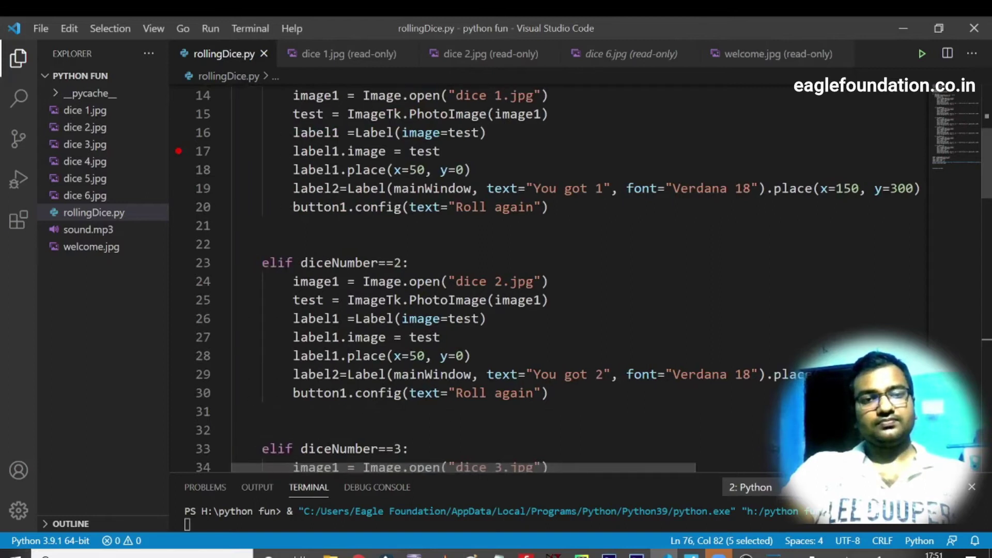
{"action": "scroll", "coordinate": [470, 365], "scroll_direction": "up", "scroll_amount": 3}
{"action": "scroll", "coordinate": [470, 367], "scroll_direction": "up", "scroll_amount": 2}
{"action": "left_click", "coordinate": [345, 261]}
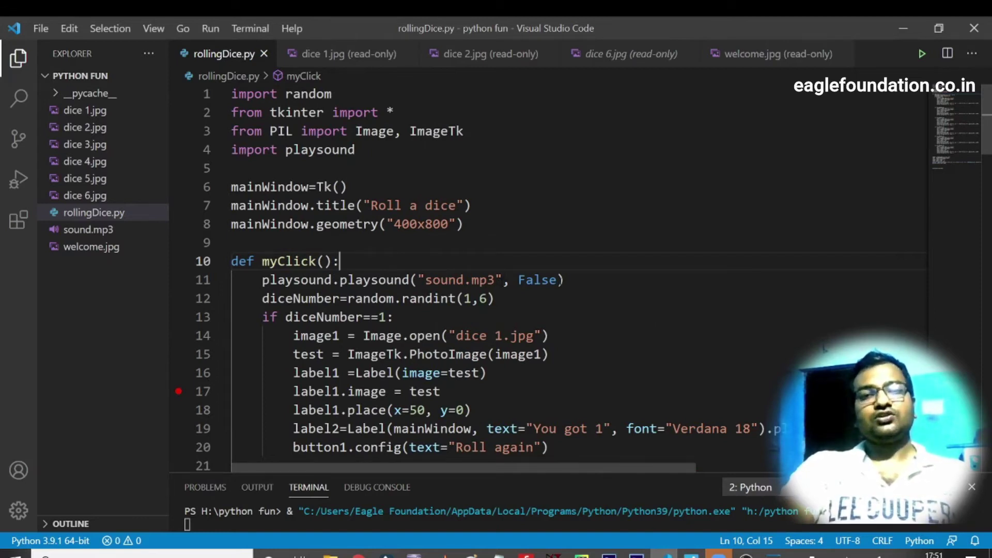
{"action": "key", "text": "Down"}
{"action": "key", "text": "End"}
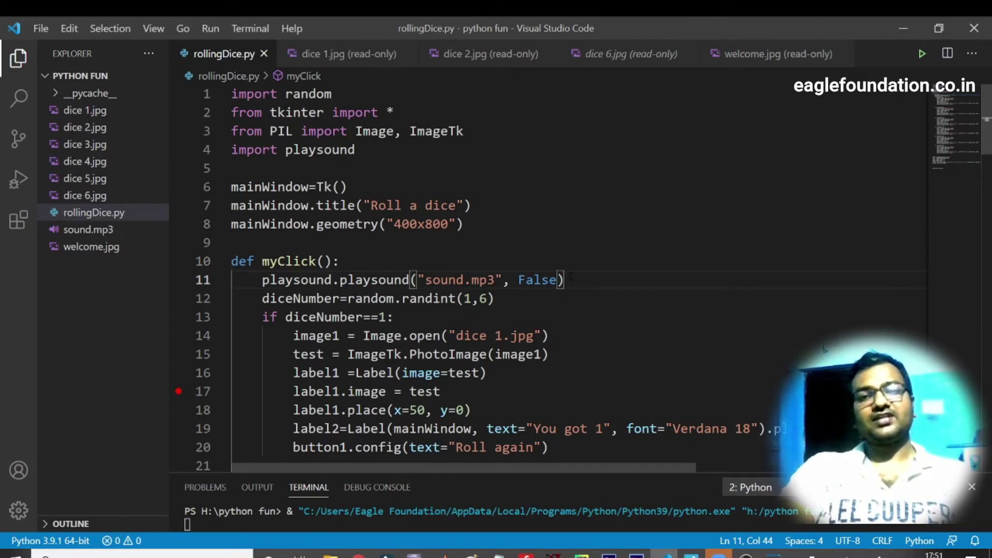
{"action": "key", "text": "ctrl+l"}
{"action": "left_click", "coordinate": [605, 274]}
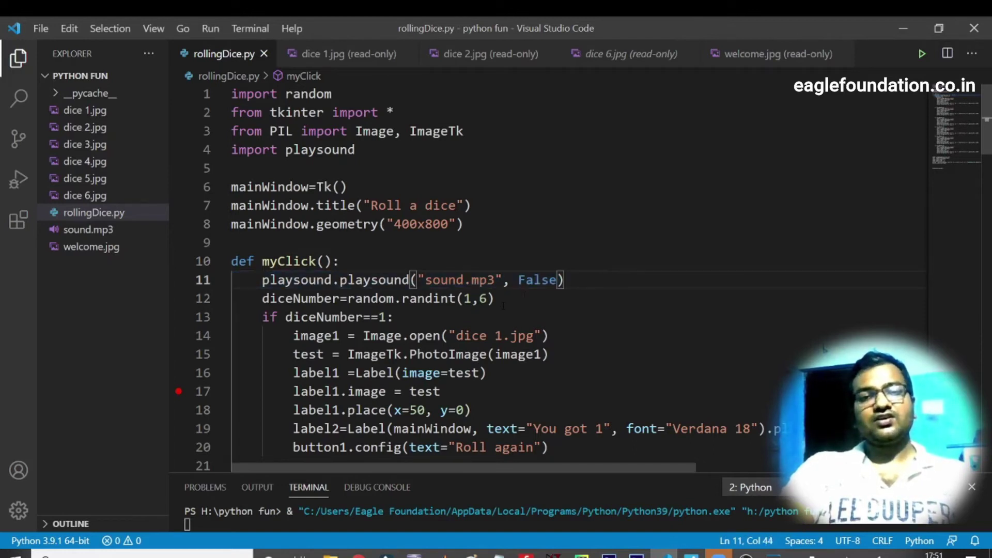
{"action": "key", "text": "Down"}
{"action": "key", "text": "ctrl+l"}
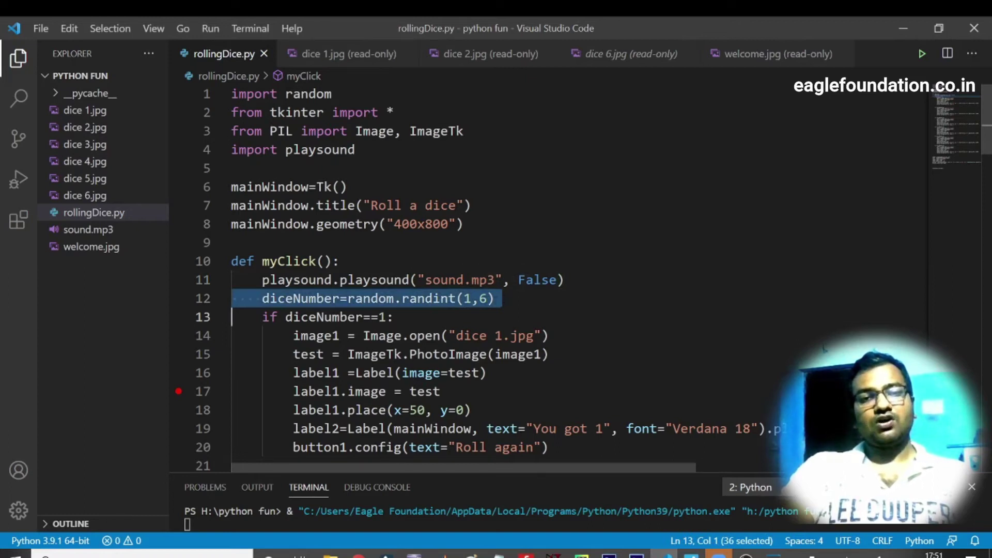
{"action": "left_click", "coordinate": [308, 298]}
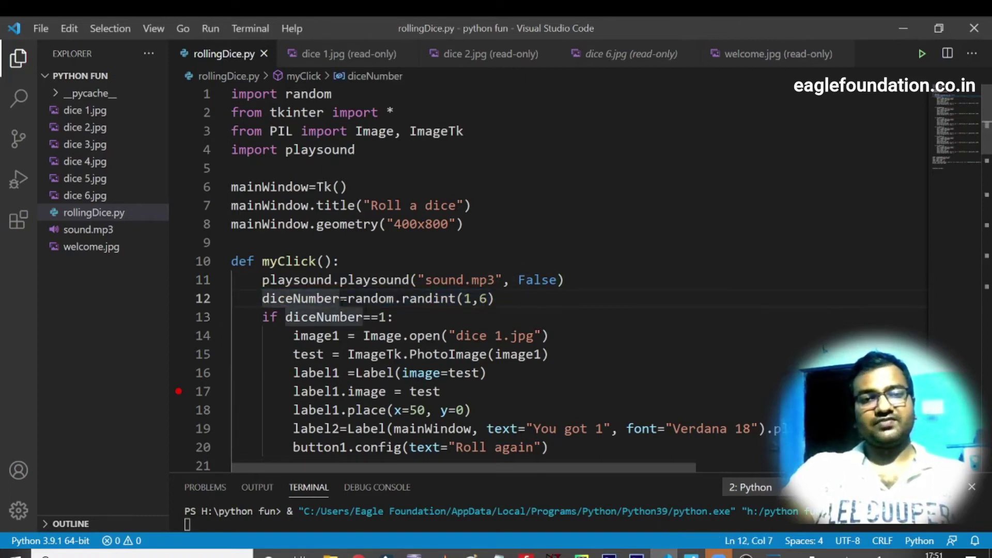
{"action": "scroll", "coordinate": [412, 317], "scroll_direction": "down", "scroll_amount": 1}
{"action": "scroll", "coordinate": [412, 317], "scroll_direction": "up", "scroll_amount": 1}
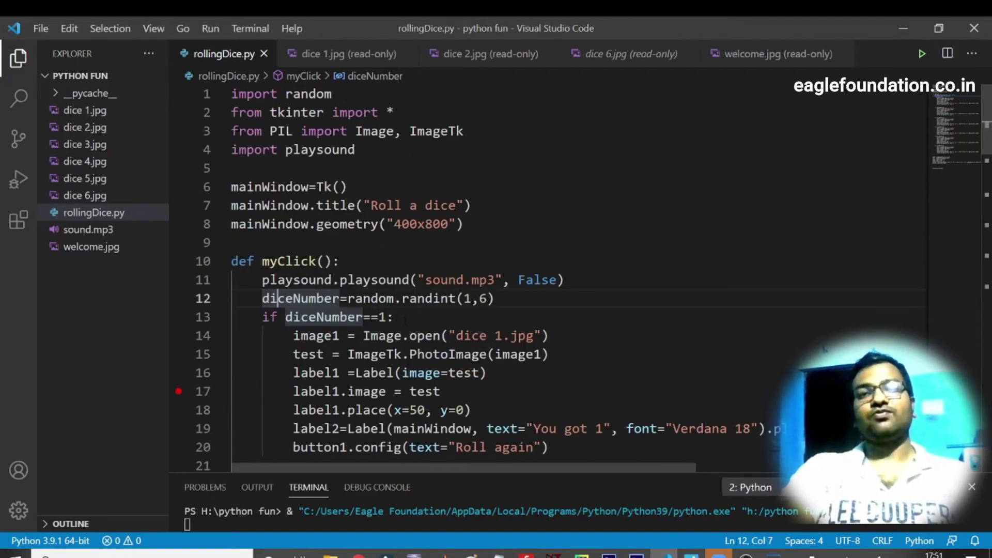
{"action": "left_click", "coordinate": [395, 317]}
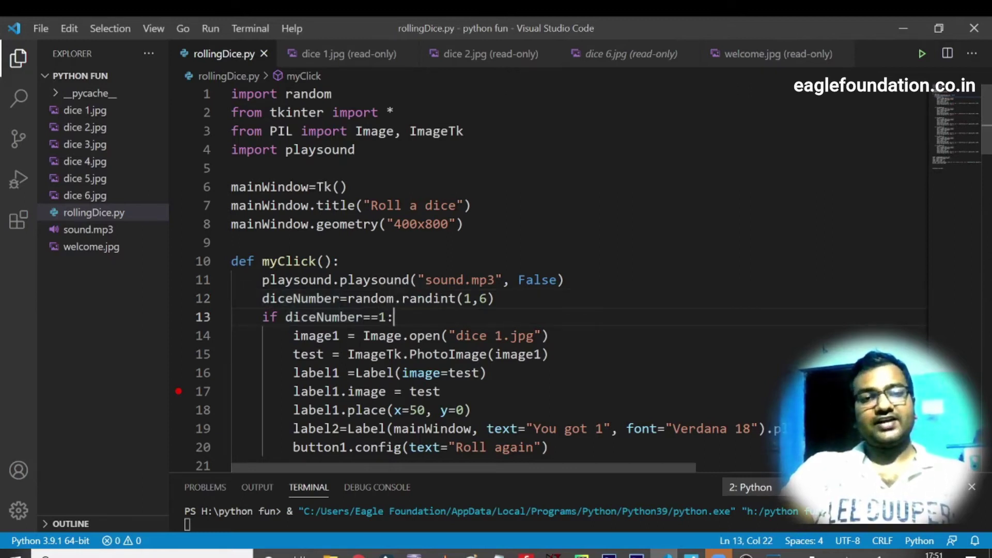
{"action": "left_click_drag", "start_coordinate": [231, 336], "coordinate": [324, 447]}
{"action": "scroll", "coordinate": [324, 447], "scroll_direction": "down", "scroll_amount": 4}
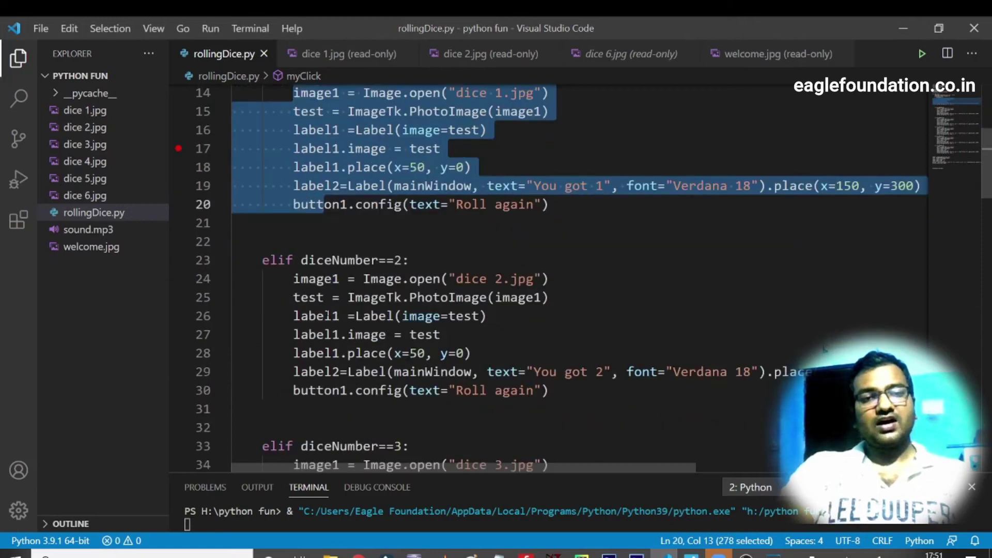
{"action": "left_click_drag", "start_coordinate": [294, 278], "coordinate": [334, 390]}
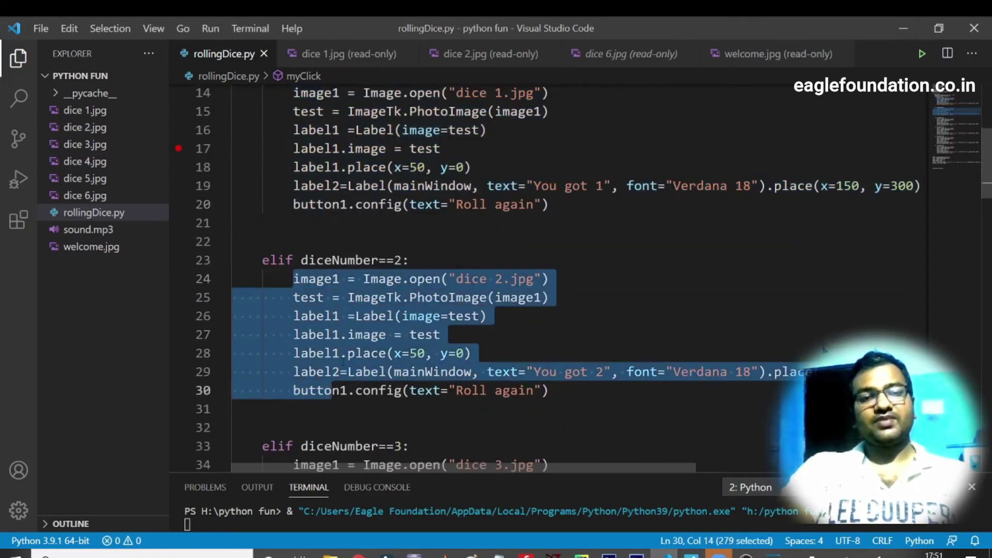
{"action": "scroll", "coordinate": [333, 390], "scroll_direction": "down", "scroll_amount": 3}
{"action": "left_click_drag", "start_coordinate": [293, 273], "coordinate": [334, 384]}
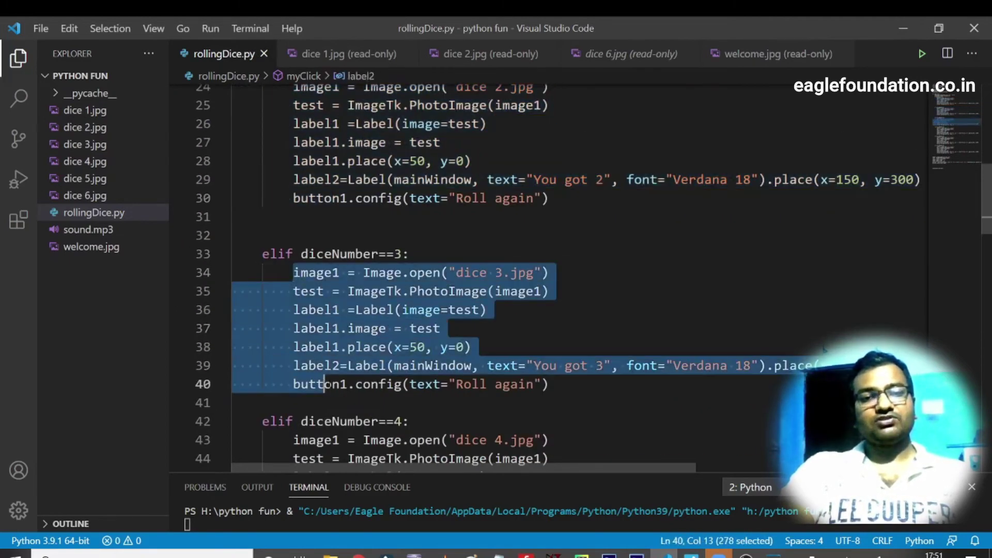
{"action": "scroll", "coordinate": [334, 383], "scroll_direction": "down", "scroll_amount": 2}
{"action": "scroll", "coordinate": [543, 271], "scroll_direction": "down", "scroll_amount": 2}
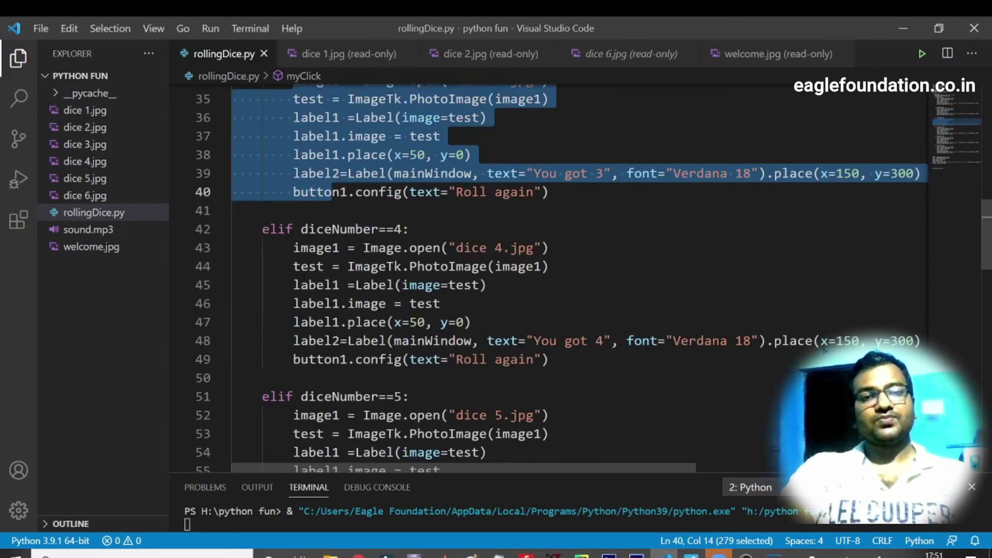
{"action": "left_click_drag", "start_coordinate": [293, 247], "coordinate": [308, 359]}
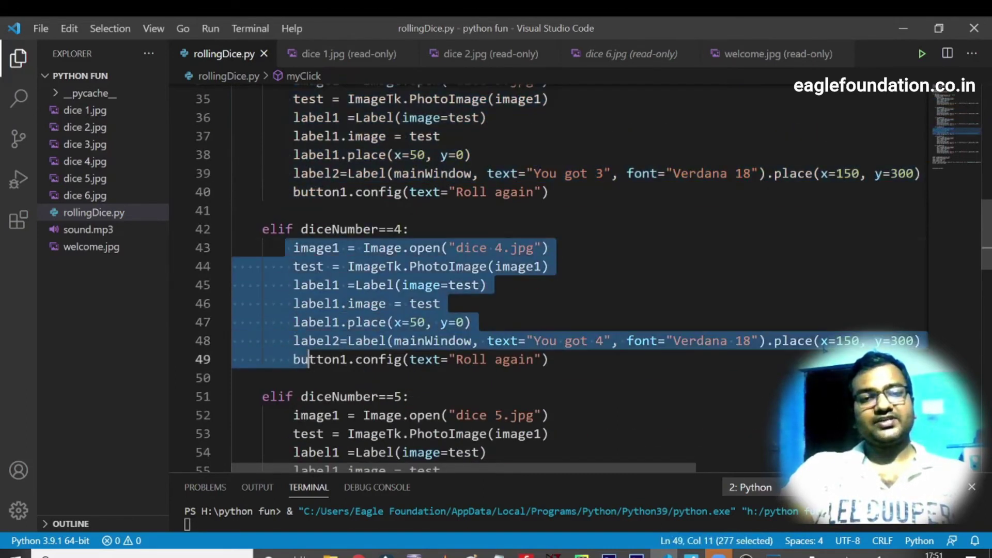
{"action": "scroll", "coordinate": [308, 359], "scroll_direction": "down", "scroll_amount": 3}
{"action": "left_click_drag", "start_coordinate": [293, 271], "coordinate": [295, 308]}
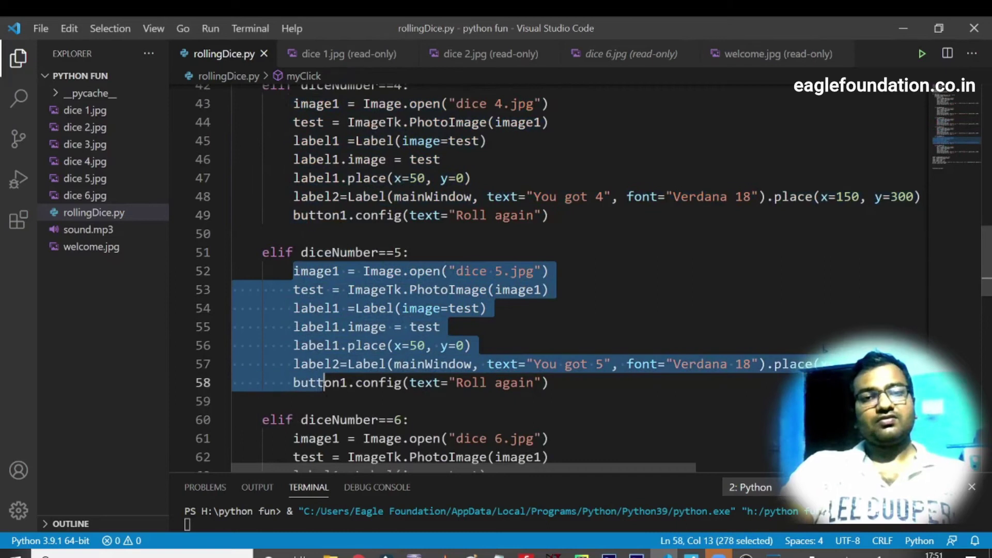
{"action": "scroll", "coordinate": [542, 271], "scroll_direction": "down", "scroll_amount": 3}
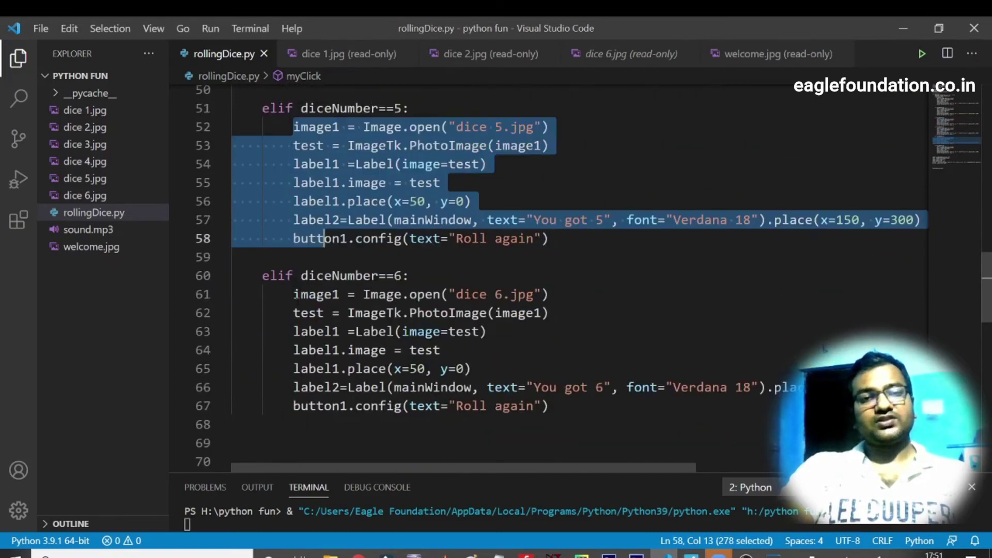
{"action": "left_click_drag", "start_coordinate": [293, 294], "coordinate": [317, 404]}
{"action": "scroll", "coordinate": [444, 378], "scroll_direction": "up", "scroll_amount": 12}
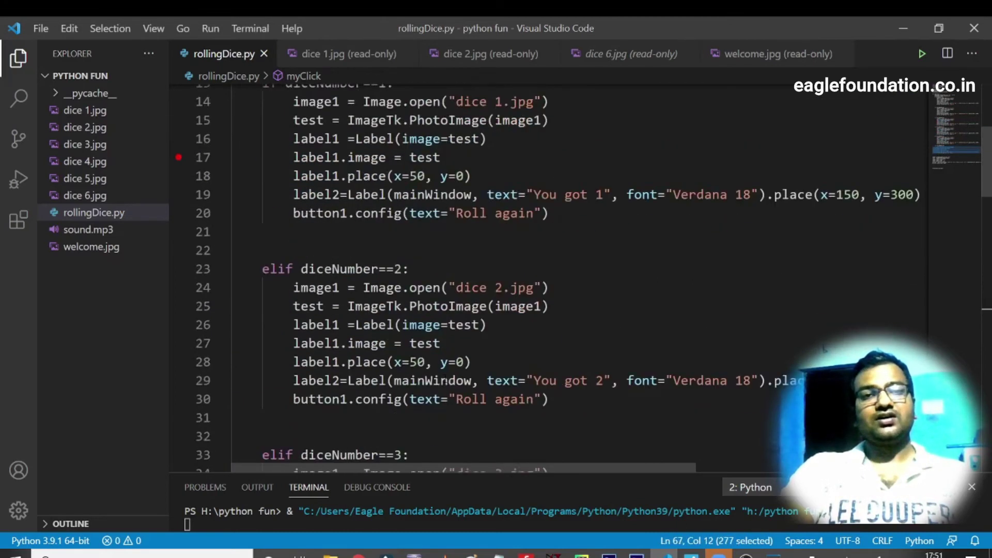
{"action": "scroll", "coordinate": [448, 376], "scroll_direction": "up", "scroll_amount": 4}
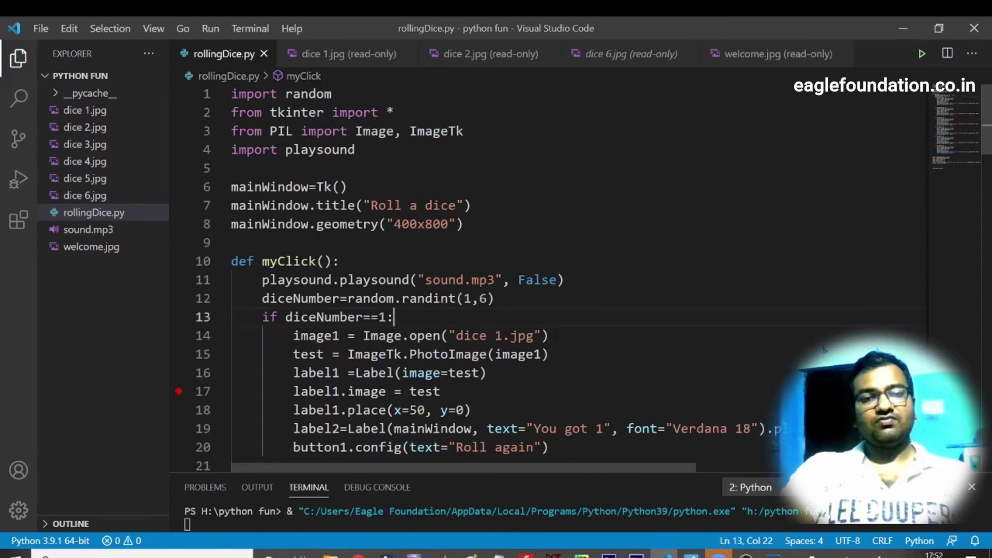
{"action": "left_click", "coordinate": [552, 335]}
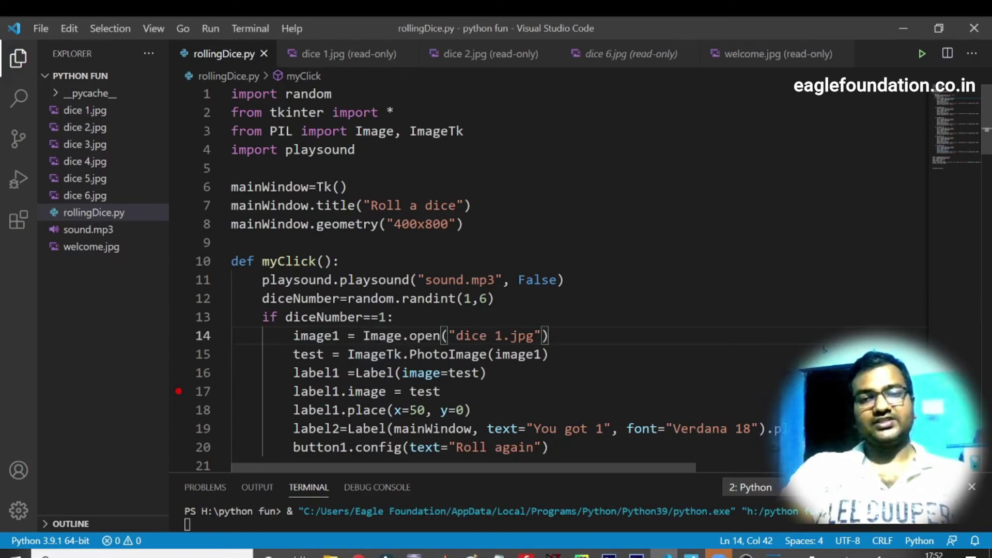
{"action": "scroll", "coordinate": [542, 271], "scroll_direction": "down", "scroll_amount": 2}
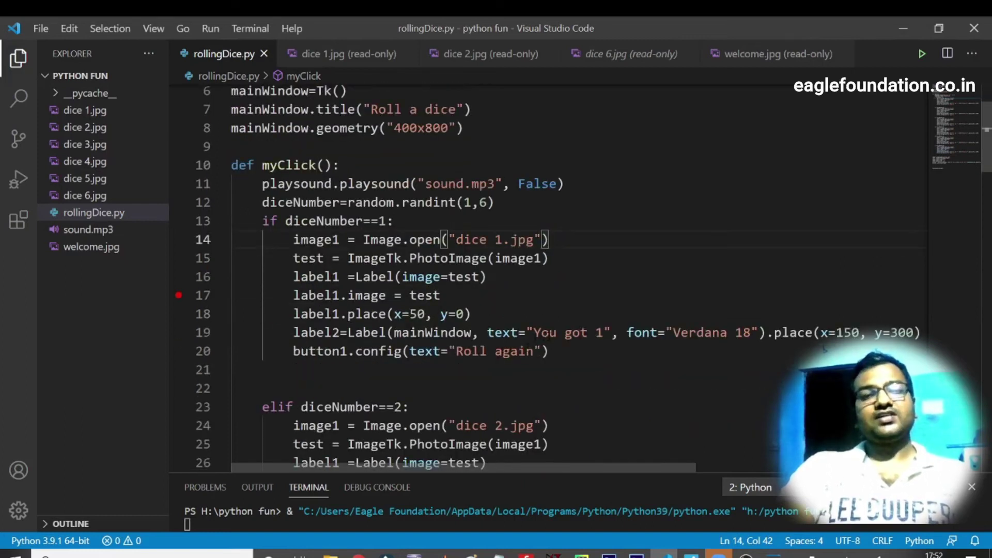
{"action": "left_click_drag", "start_coordinate": [533, 333], "coordinate": [604, 332]}
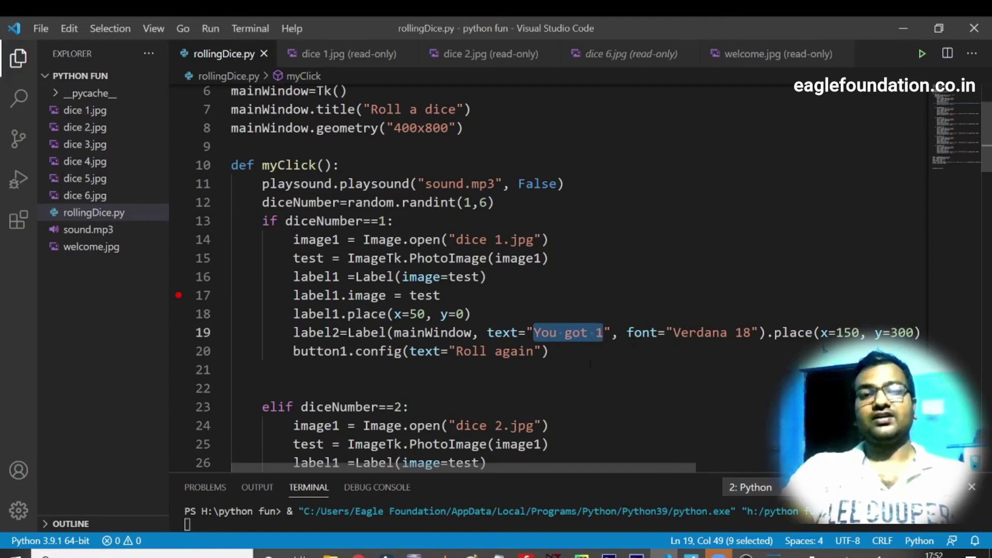
{"action": "left_click_drag", "start_coordinate": [456, 351], "coordinate": [633, 372]}
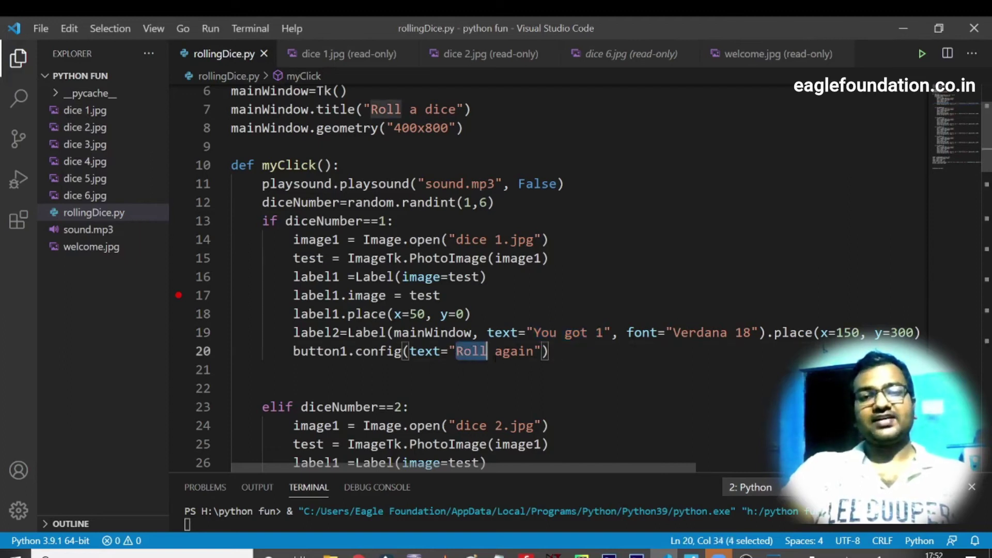
{"action": "scroll", "coordinate": [634, 286], "scroll_direction": "down", "scroll_amount": 2}
{"action": "scroll", "coordinate": [634, 285], "scroll_direction": "up", "scroll_amount": 3}
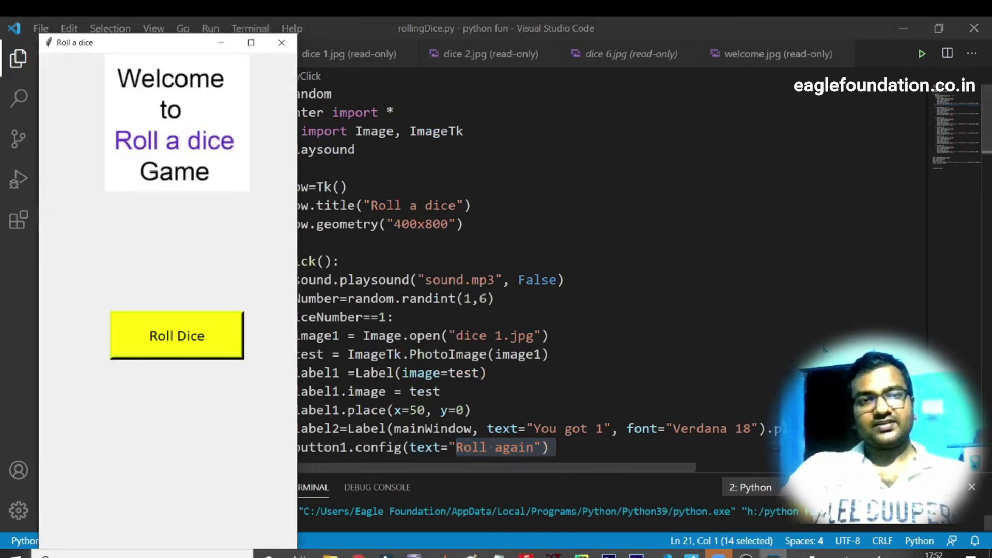
- Centre the Roll a dice window and roll once, landing on 'You got 5'
{"action": "left_click_drag", "start_coordinate": [181, 45], "coordinate": [481, 45]}
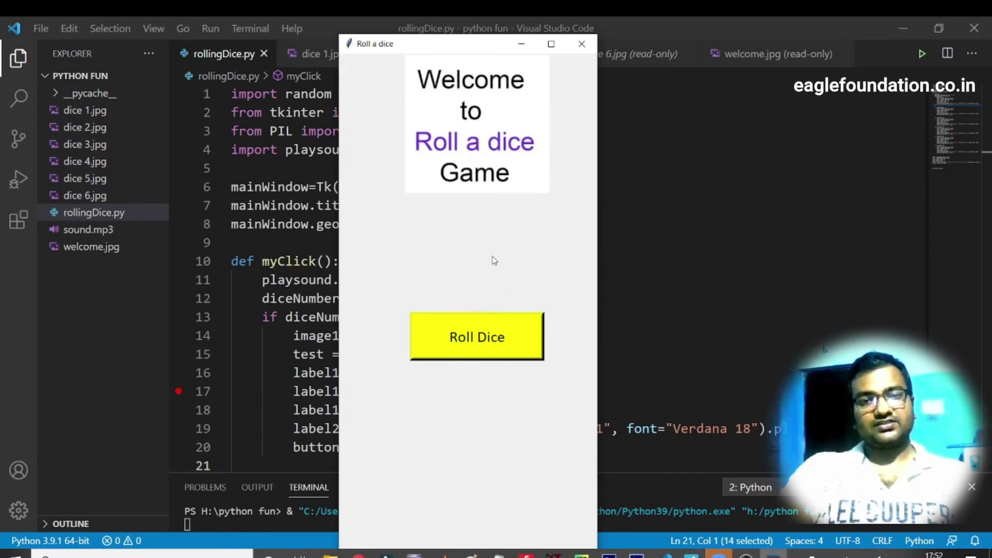
{"action": "left_click", "coordinate": [502, 331]}
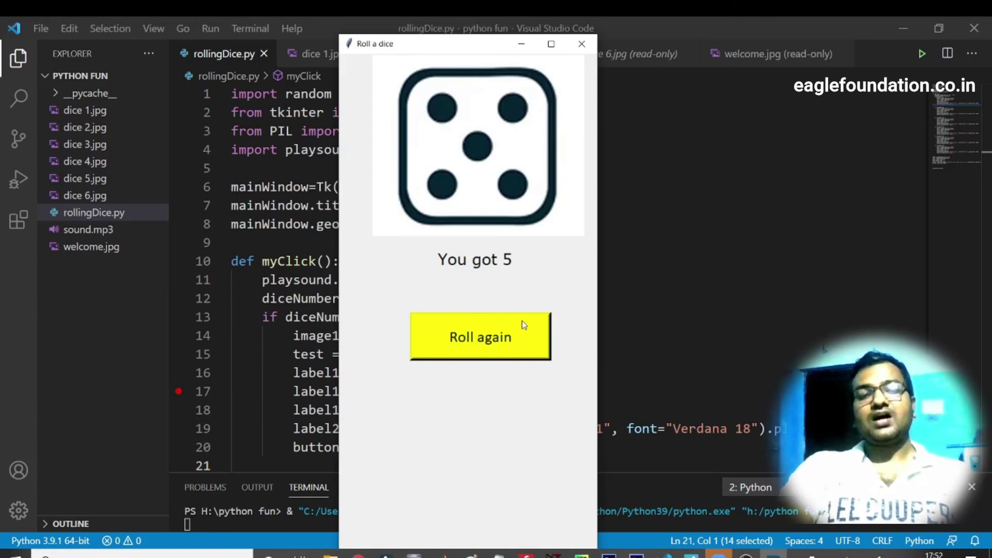
- Roll seven more times, landing on 3 then 6, and return to rollingDice.py
{"action": "left_click", "coordinate": [517, 346]}
{"action": "left_click", "coordinate": [515, 347]}
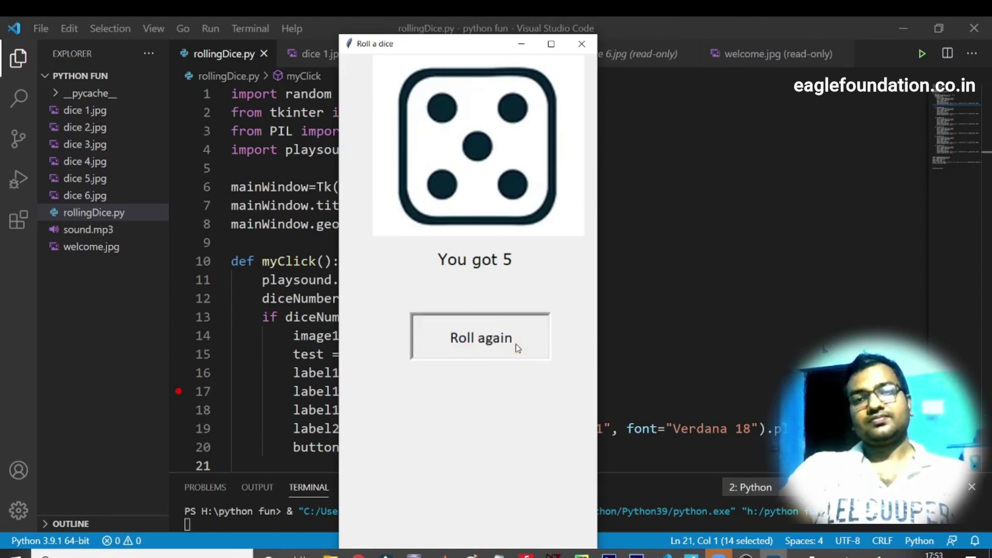
{"action": "left_click", "coordinate": [515, 346]}
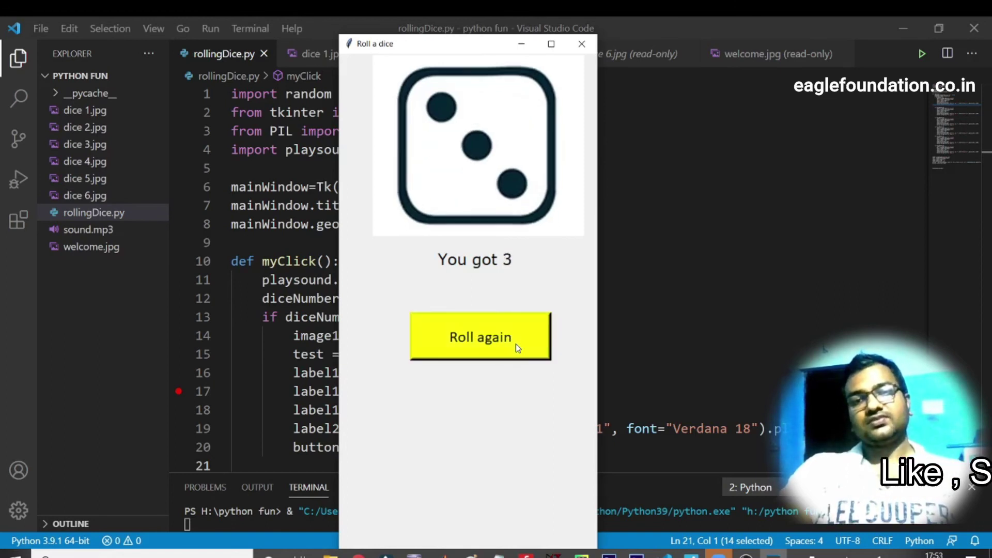
{"action": "left_click", "coordinate": [516, 346]}
{"action": "left_click", "coordinate": [515, 346]}
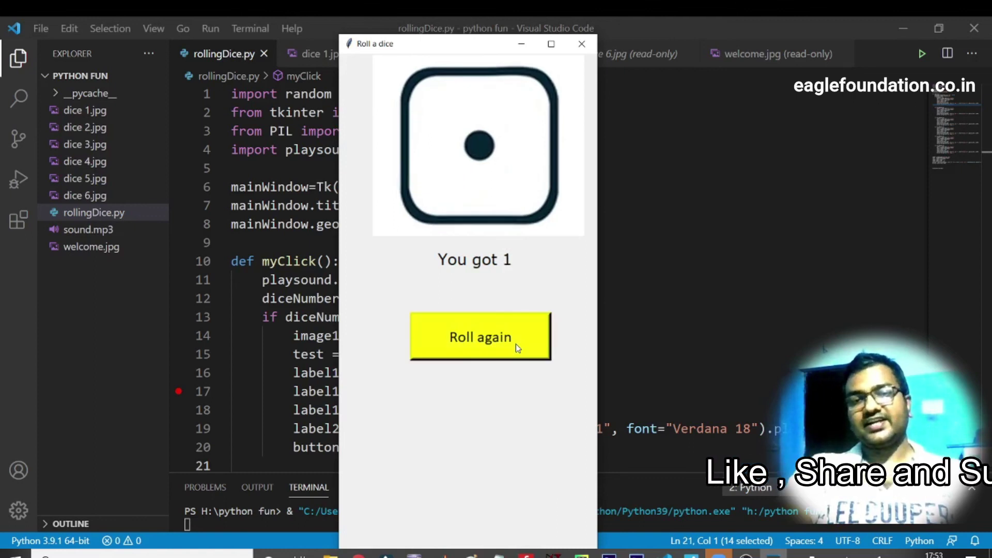
{"action": "left_click", "coordinate": [514, 344]}
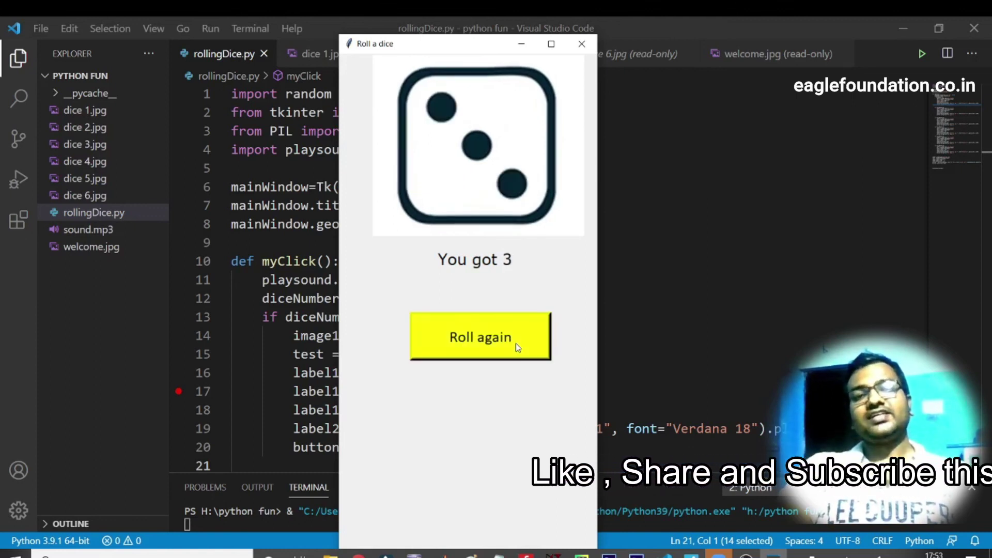
{"action": "left_click", "coordinate": [516, 343]}
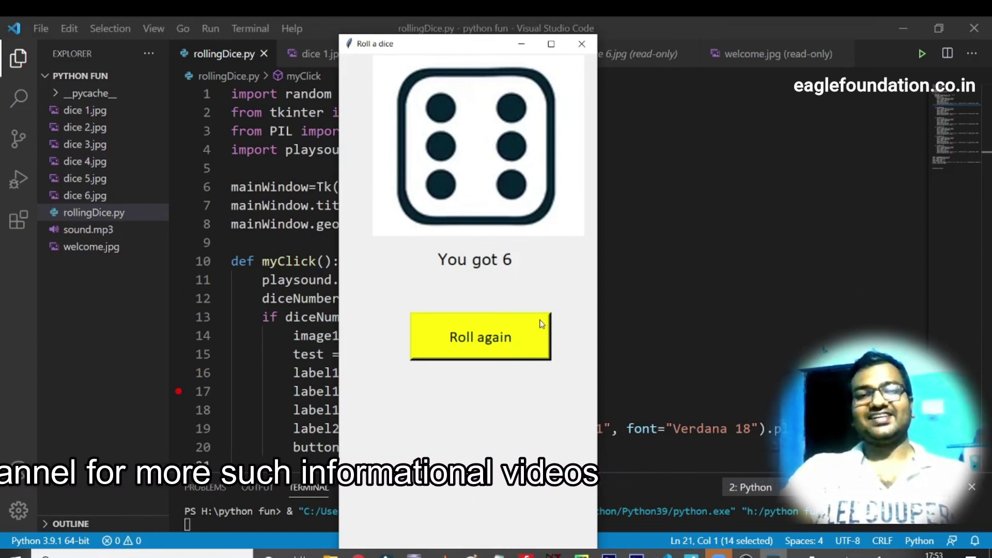
{"action": "left_click", "coordinate": [669, 223]}
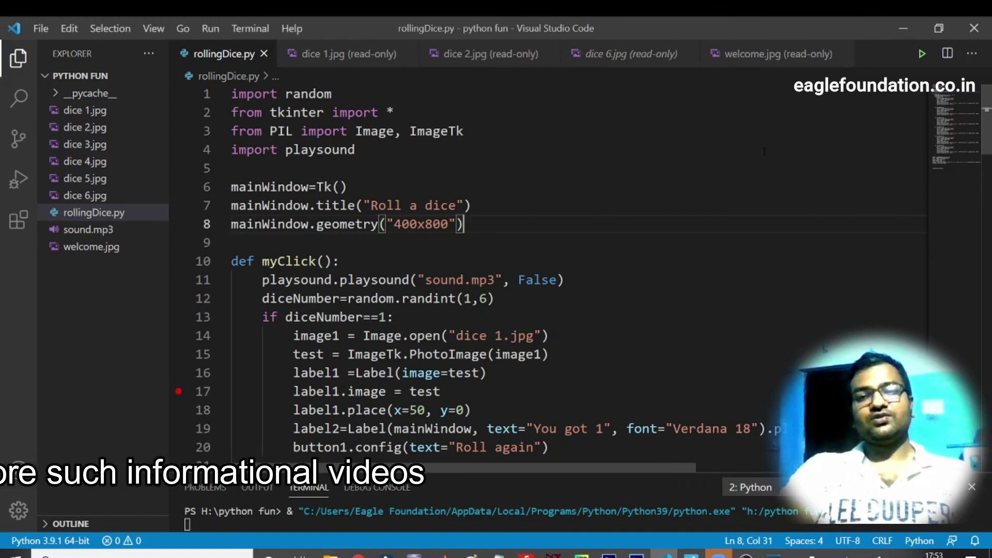